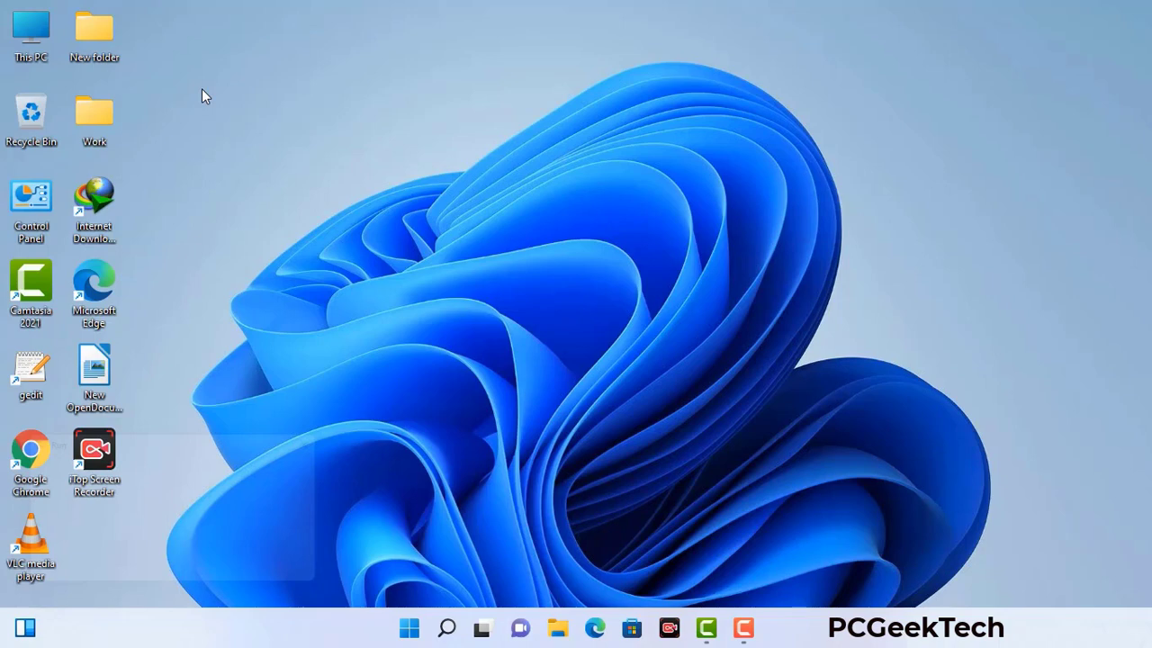
Launch System Configuration by running msconfig from the Run box
key(super+r)
drag(196, 438, 505, 142)
click(458, 226)
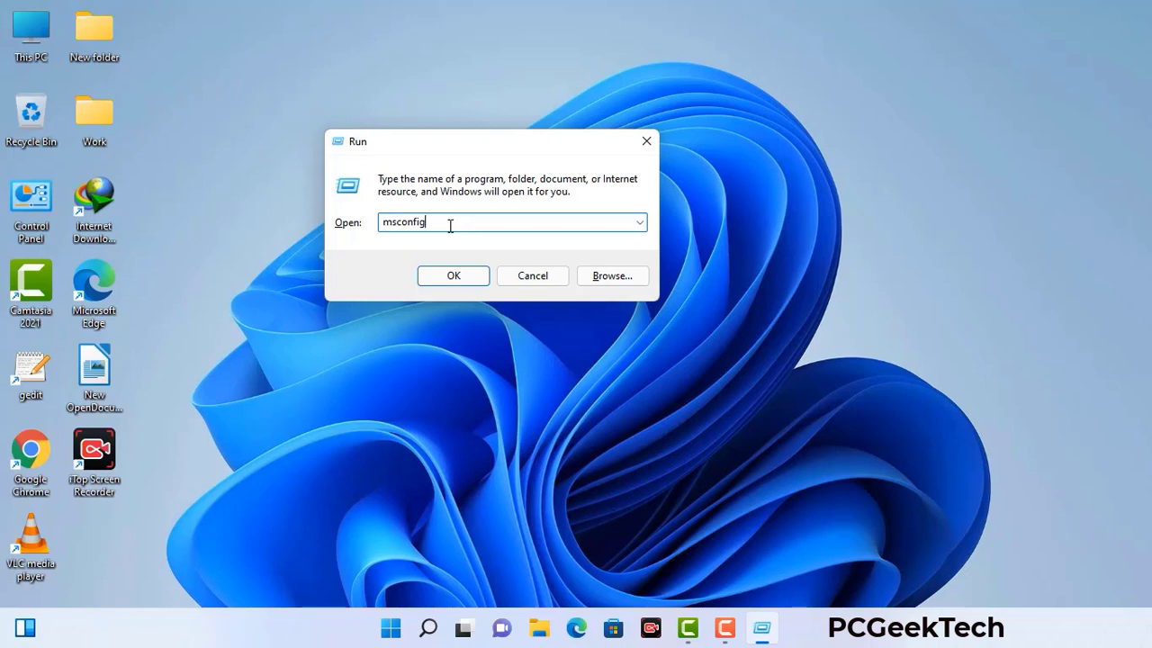
click(445, 280)
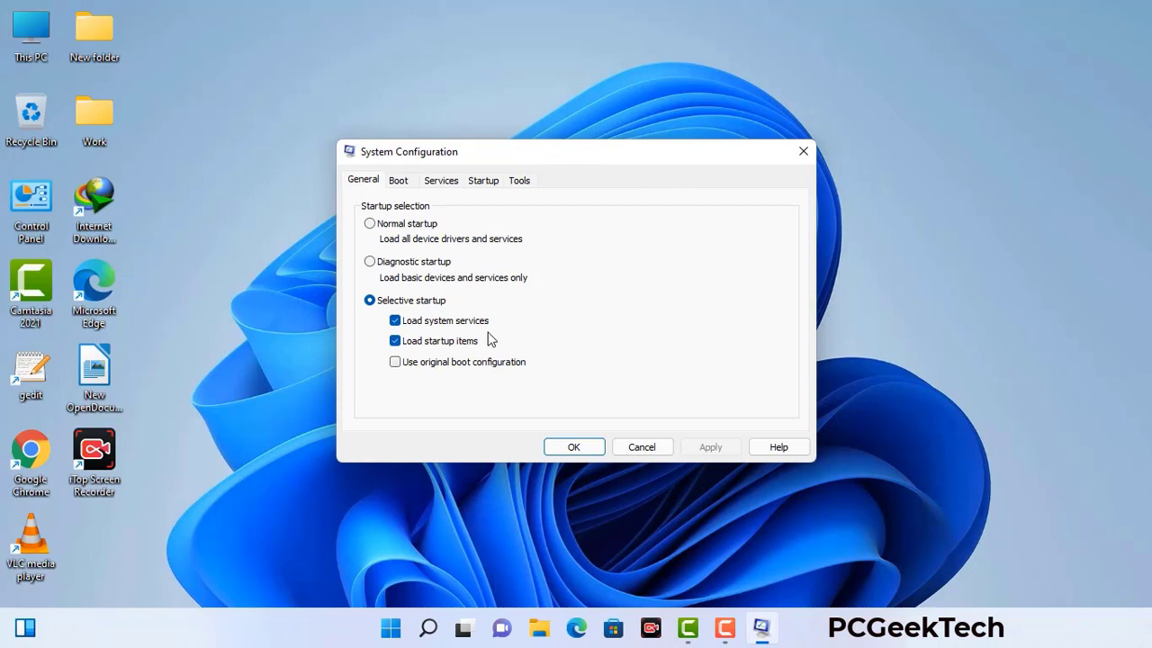
On the Boot tab, enable Safe boot with the Network option and apply
click(400, 183)
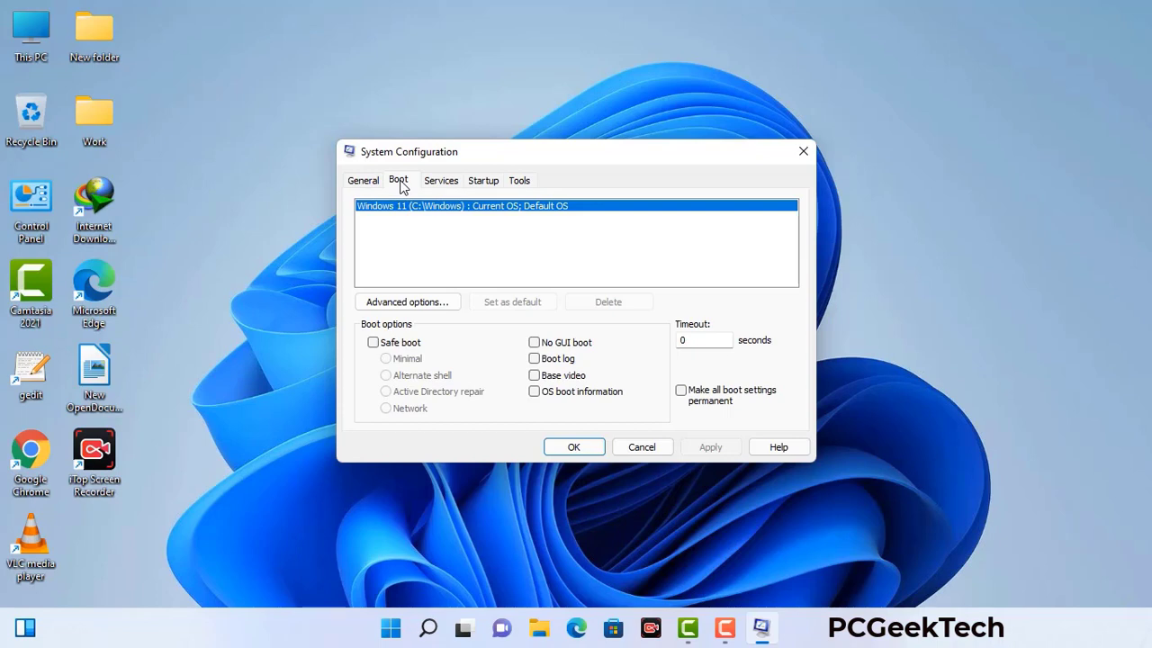
click(372, 344)
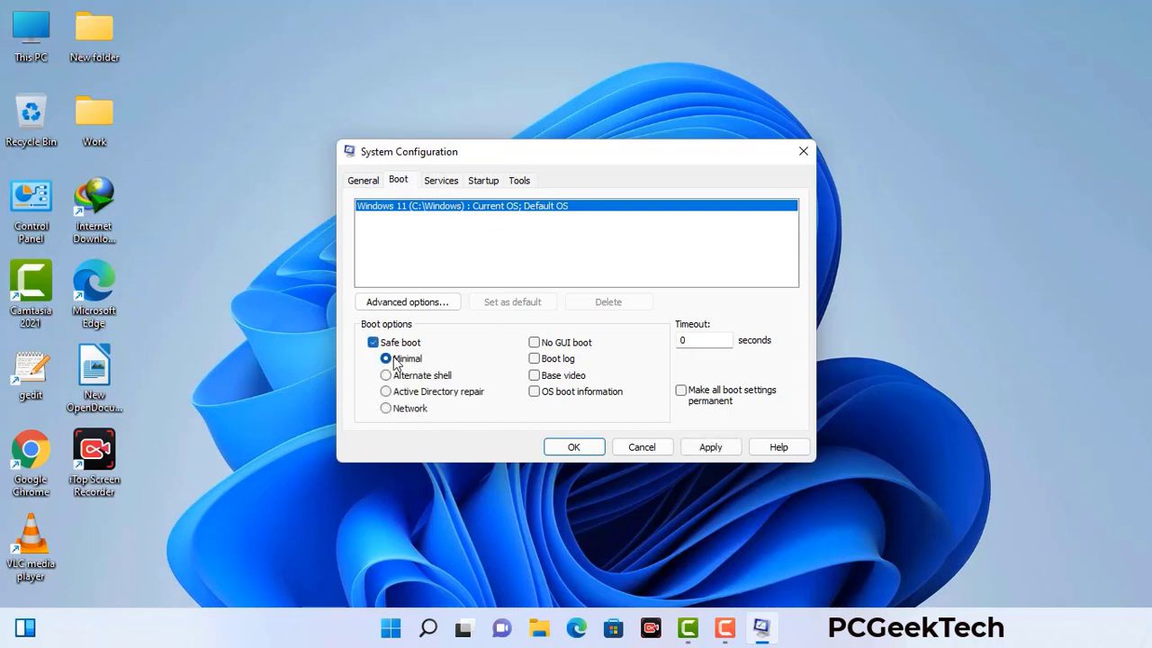
click(409, 409)
click(710, 447)
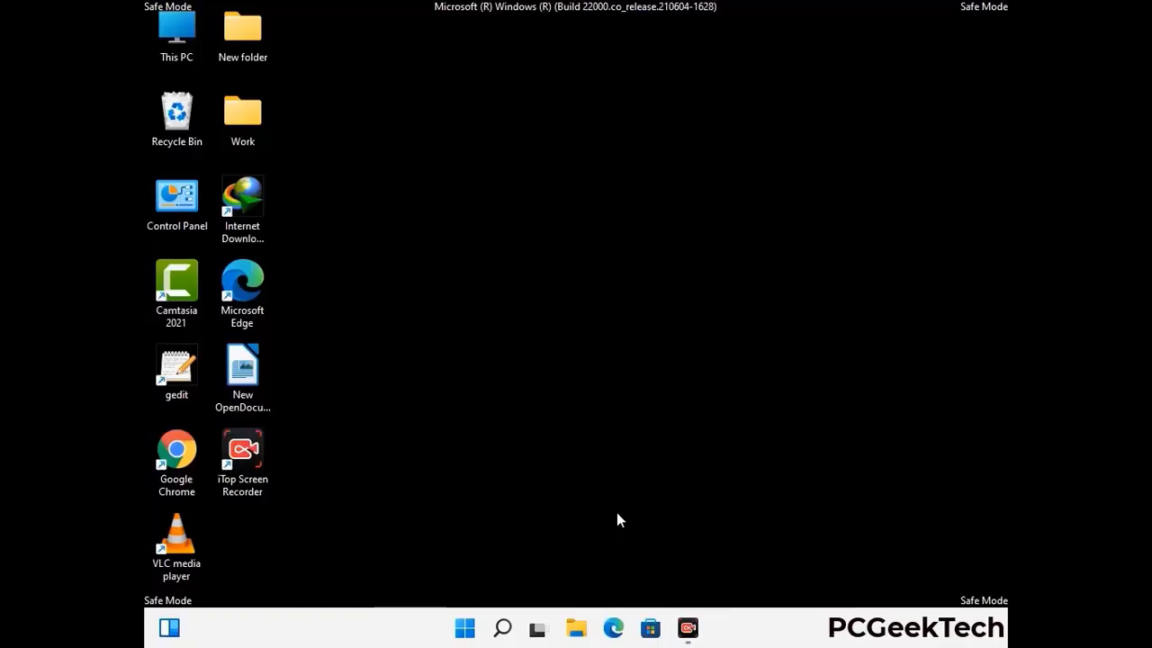
In Control Panel's File Explorer Options, apply 'Show hidden files, folders, and drives' and close
double_click(177, 213)
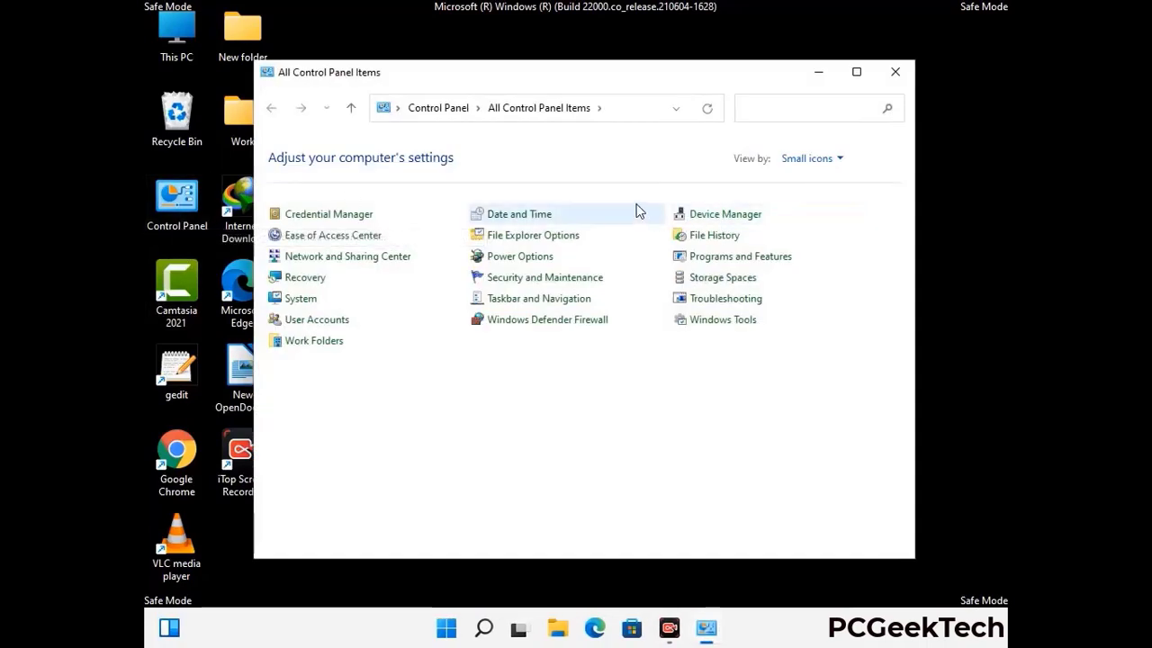
click(555, 239)
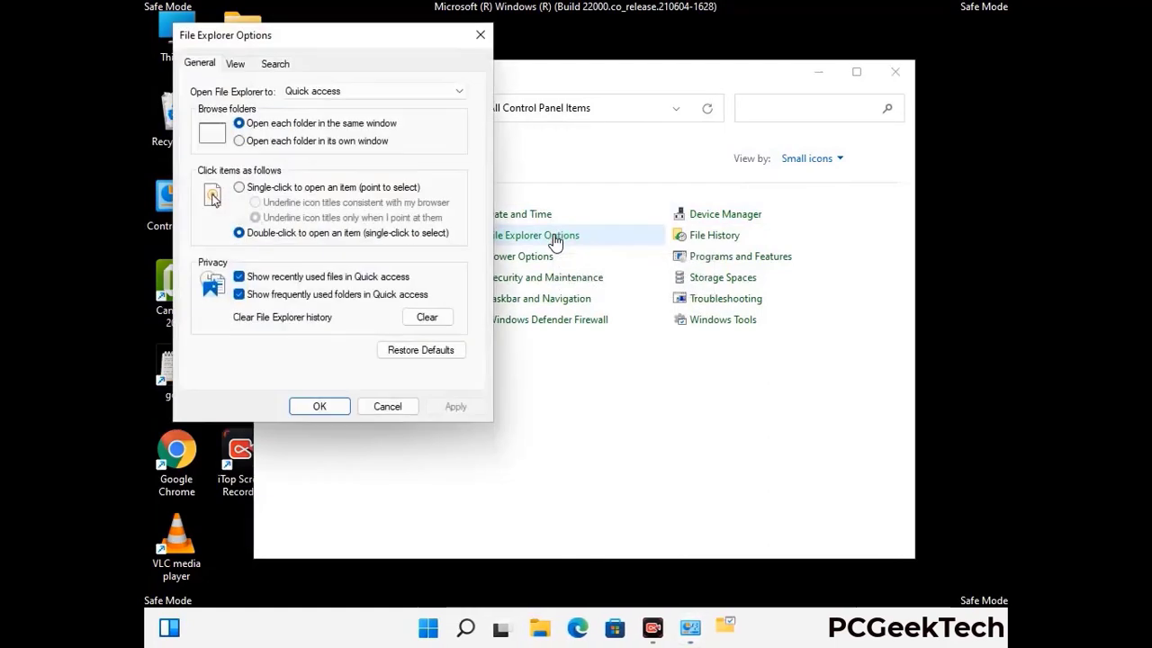
click(235, 63)
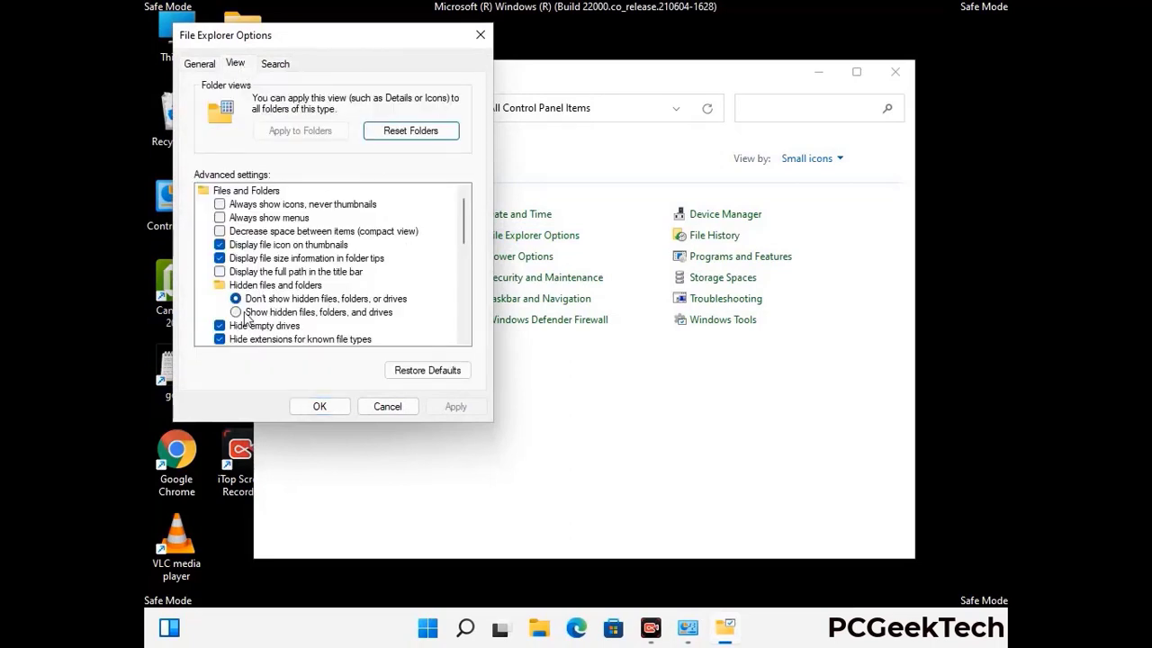
click(236, 312)
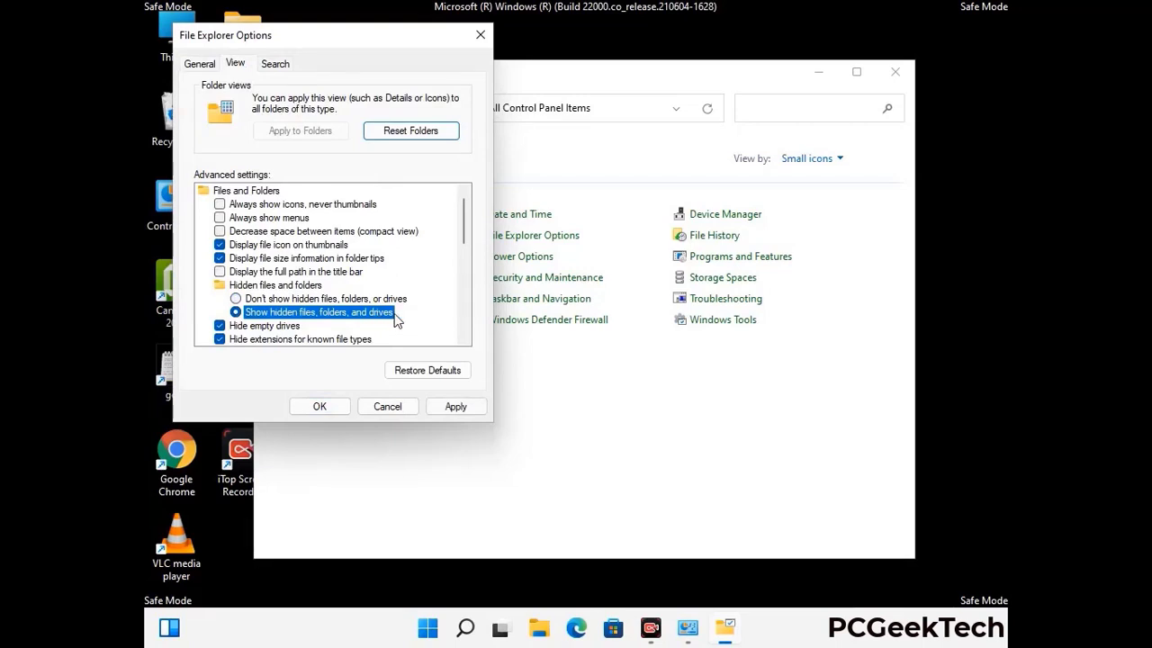
click(456, 407)
click(456, 407)
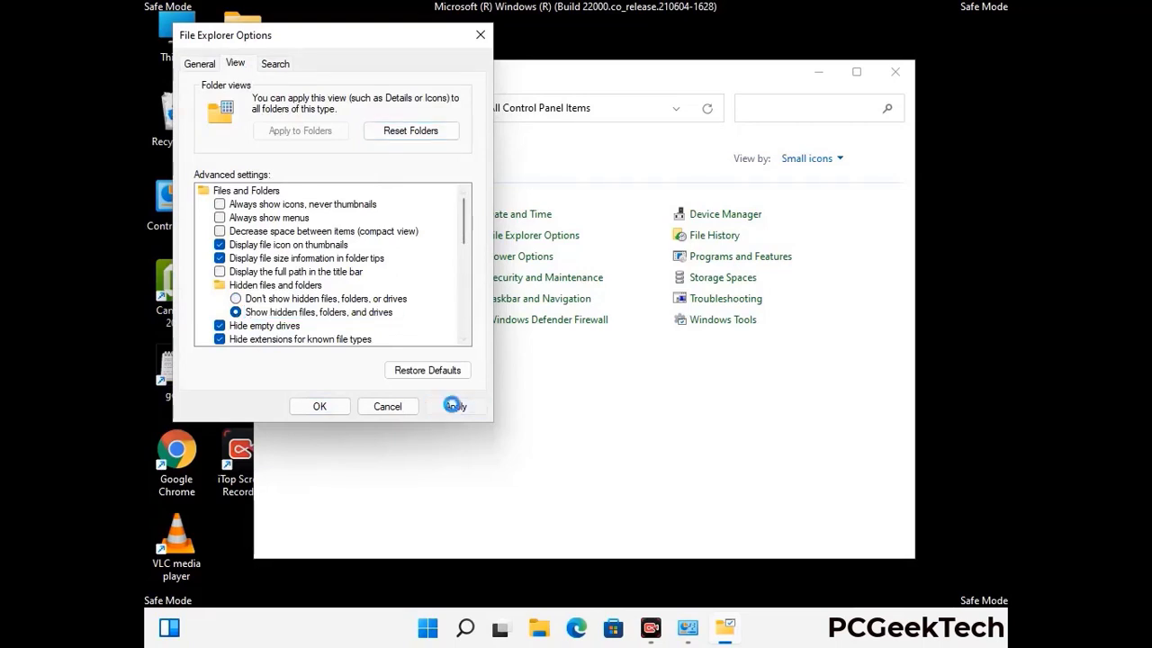
click(302, 408)
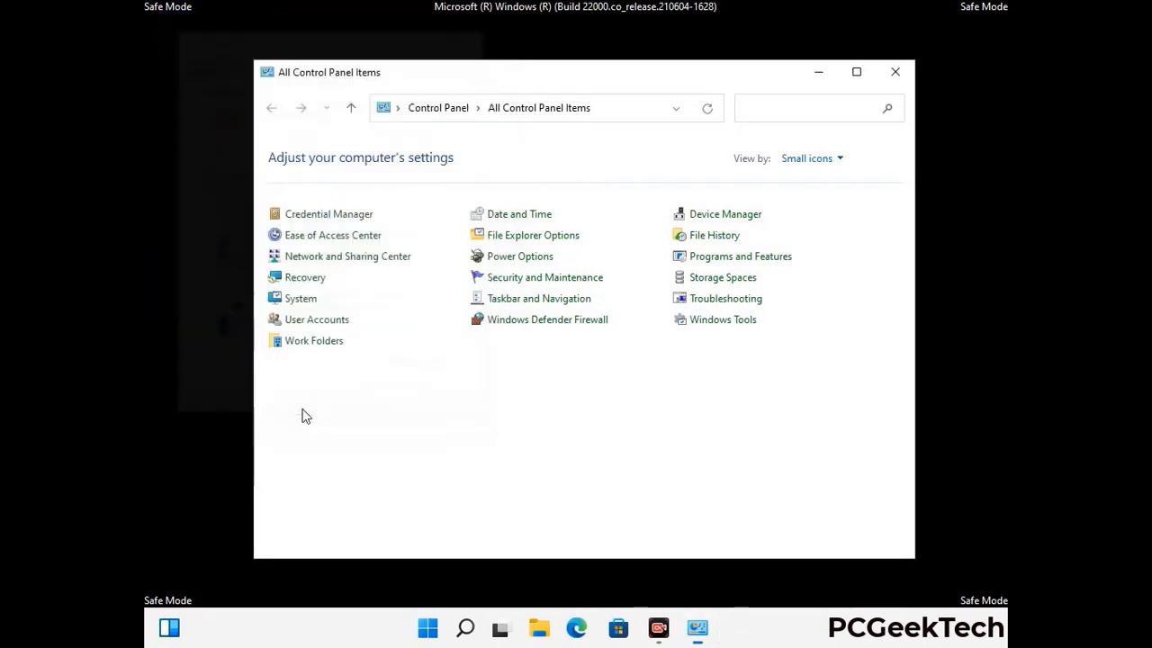
click(895, 71)
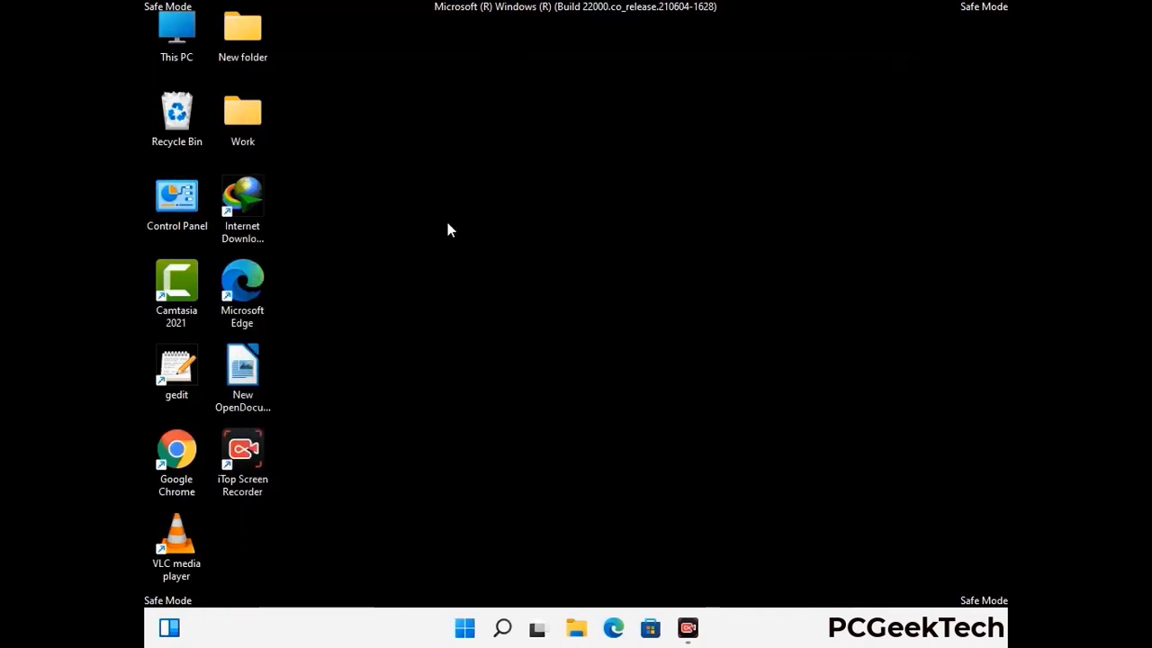
Browse from This PC to C:\Windows\System32\drivers\etc
double_click(171, 56)
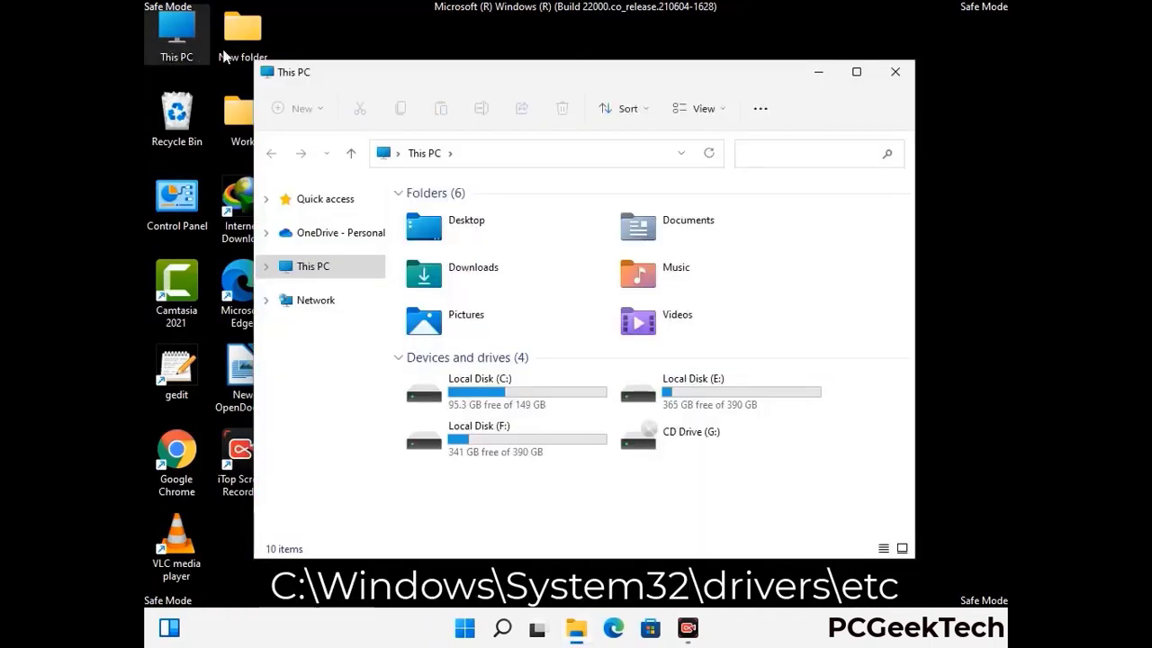
double_click(504, 398)
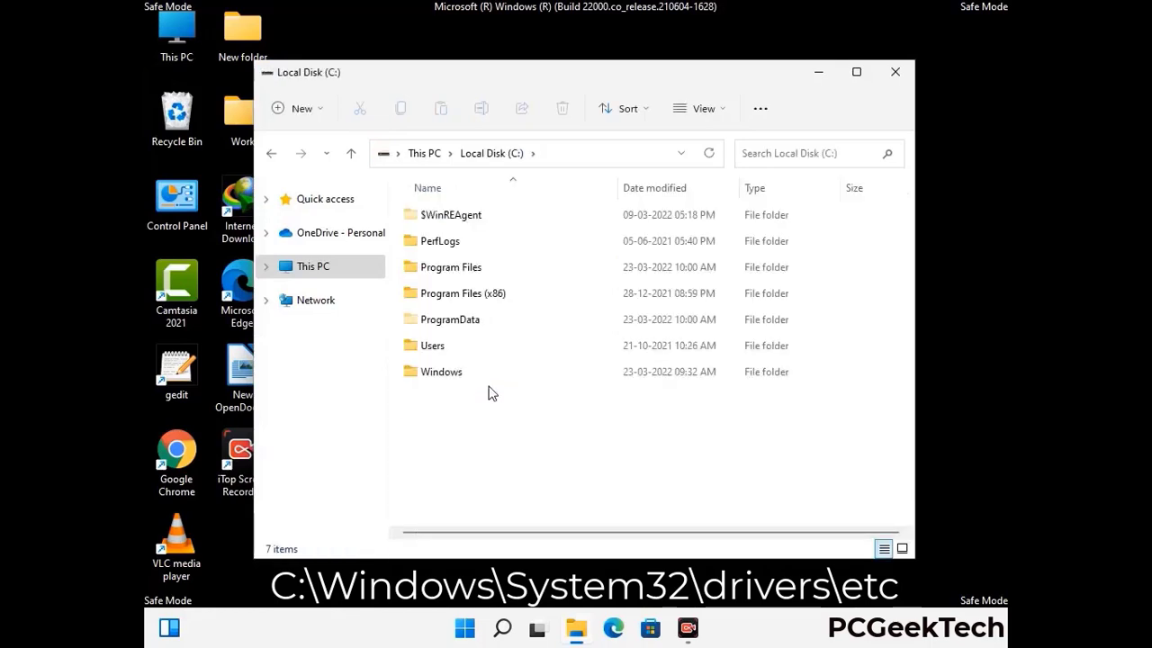
double_click(432, 380)
scroll(576, 387, down, 6)
scroll(569, 389, down, 12)
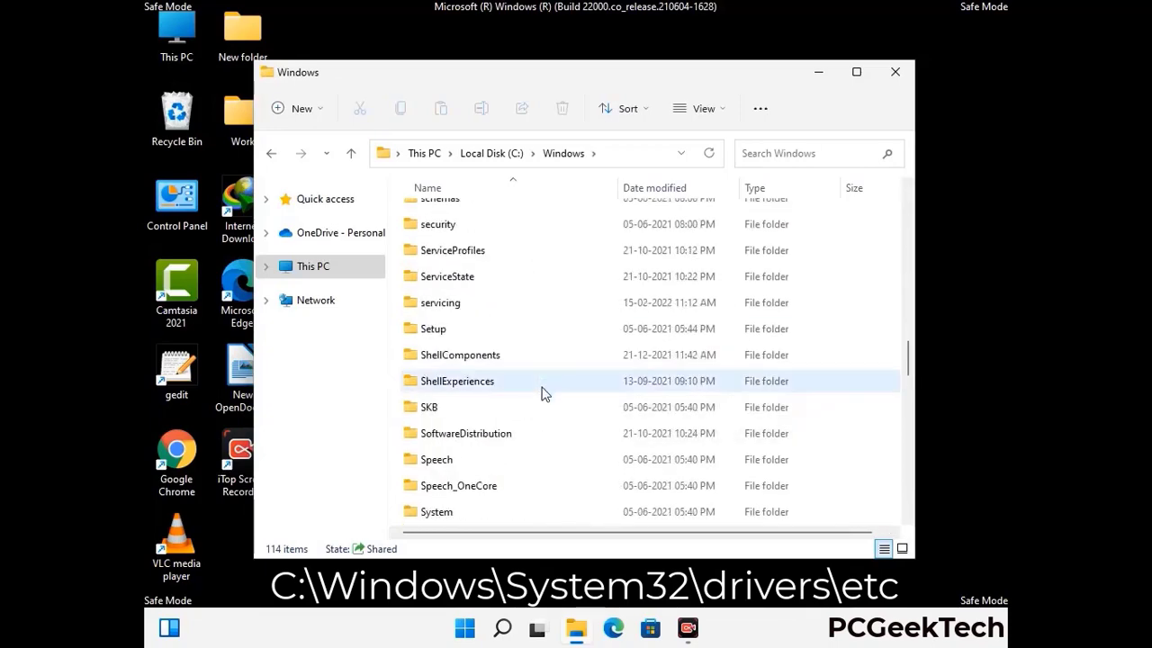
scroll(544, 393, down, 2)
double_click(439, 381)
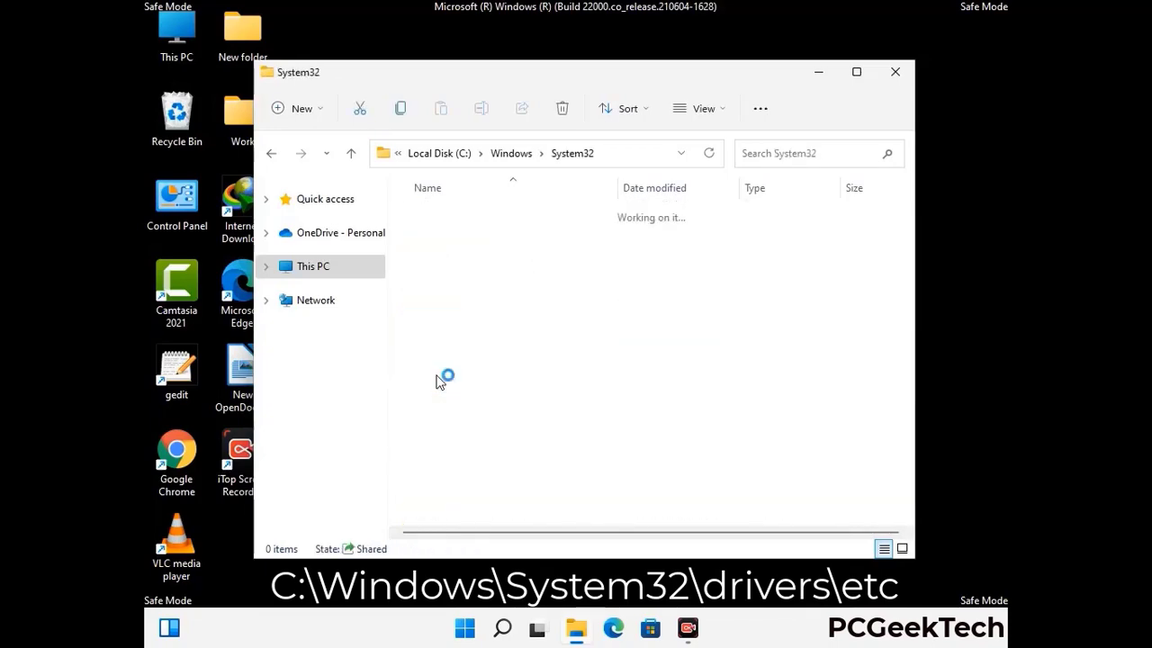
scroll(495, 390, down, 5)
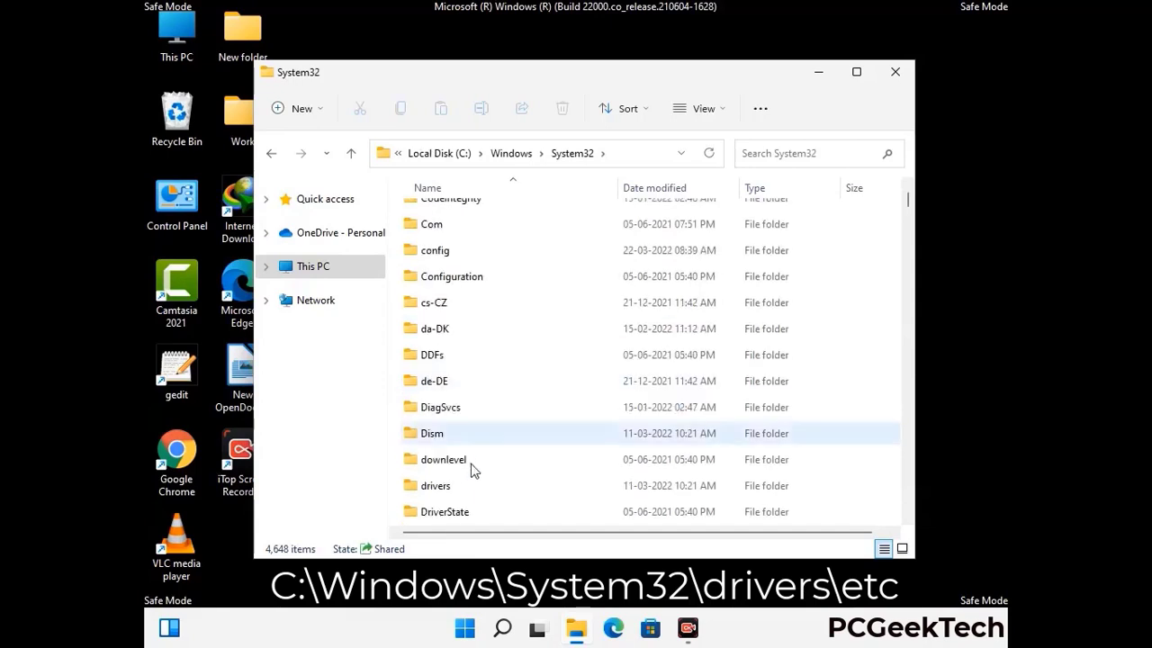
double_click(443, 490)
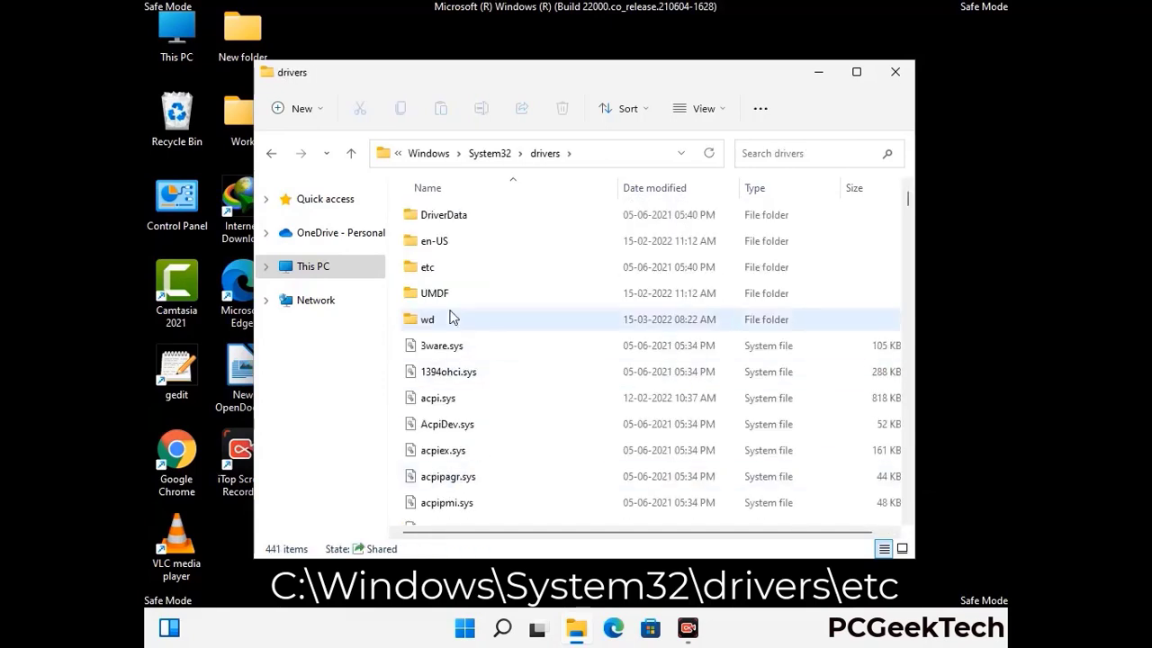
double_click(429, 268)
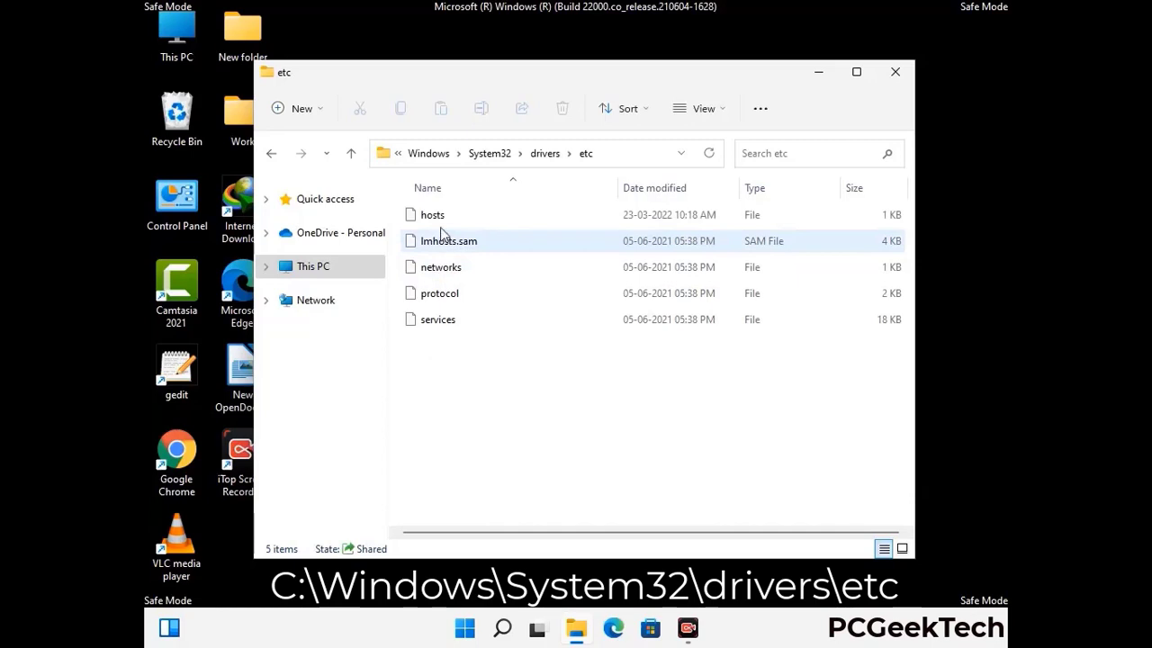
Open the hosts file in Notepad
click(442, 220)
double_click(442, 227)
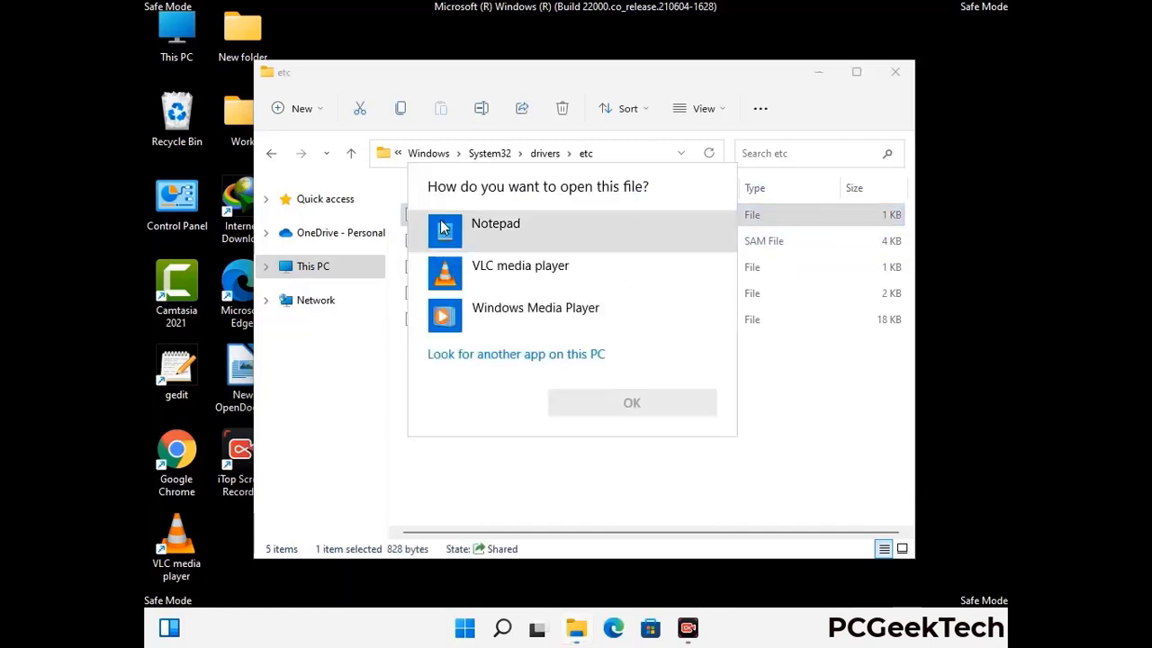
click(520, 232)
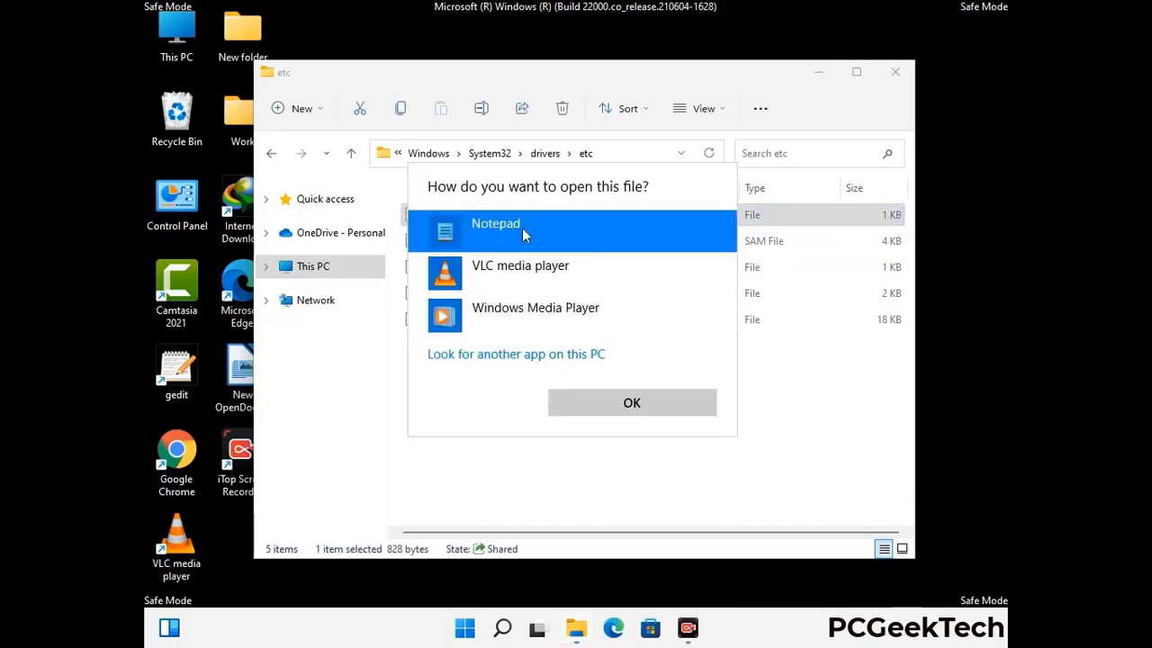
click(632, 405)
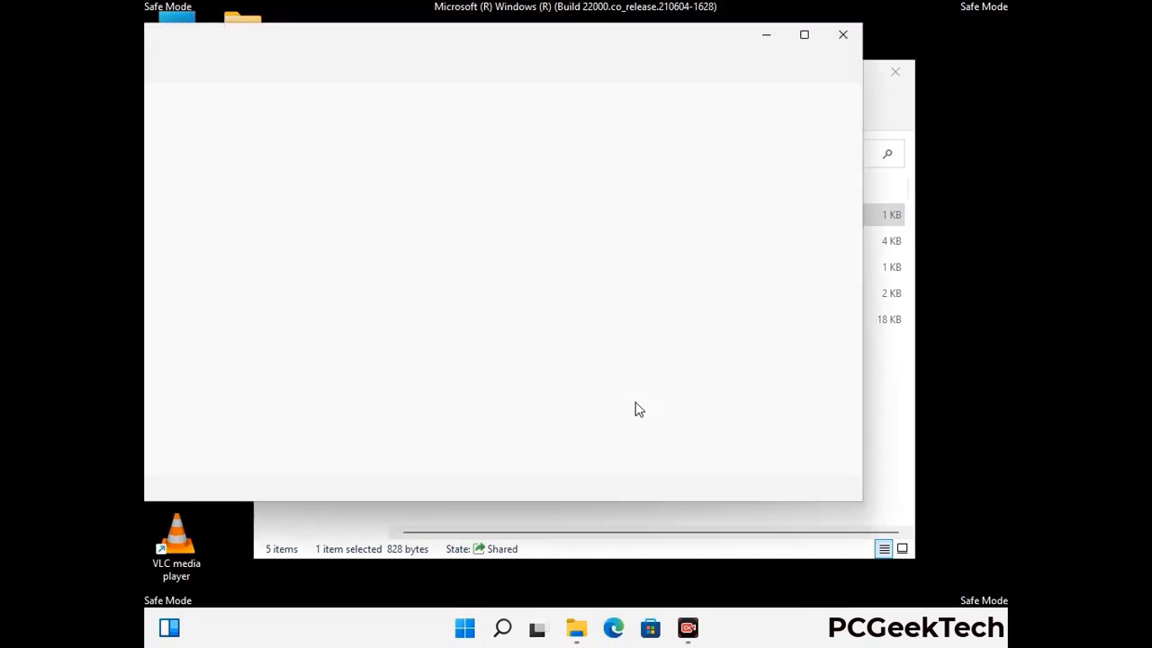
Add a blank line after the last localhost entry in hosts and save the file
drag(501, 50, 677, 58)
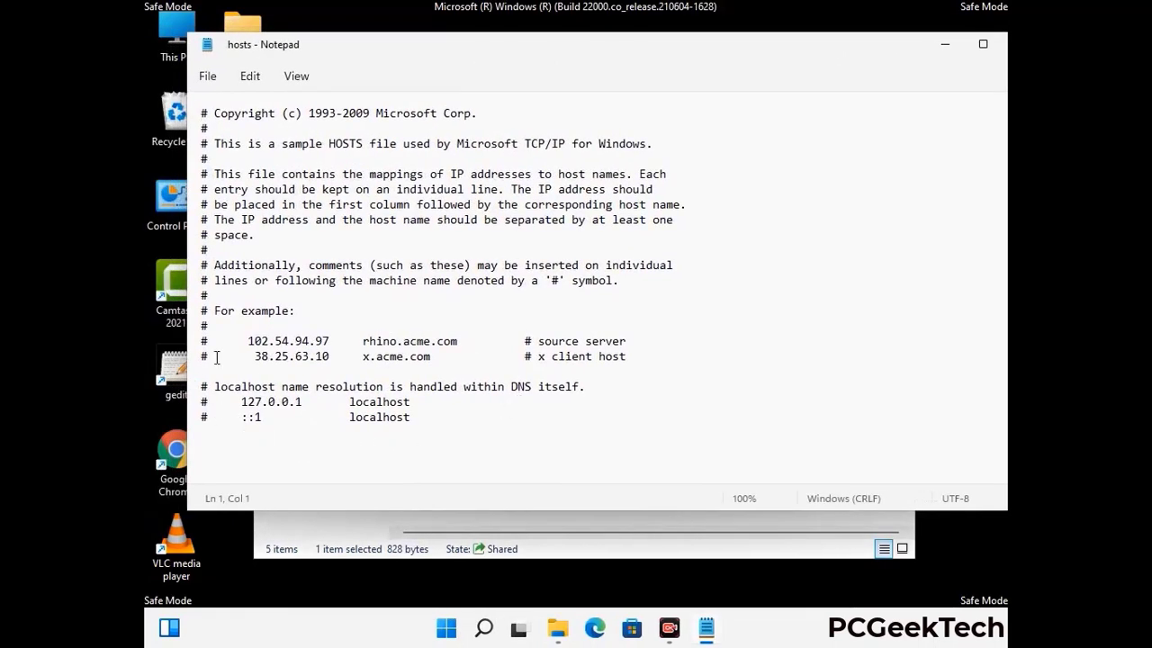
click(431, 423)
key(Return)
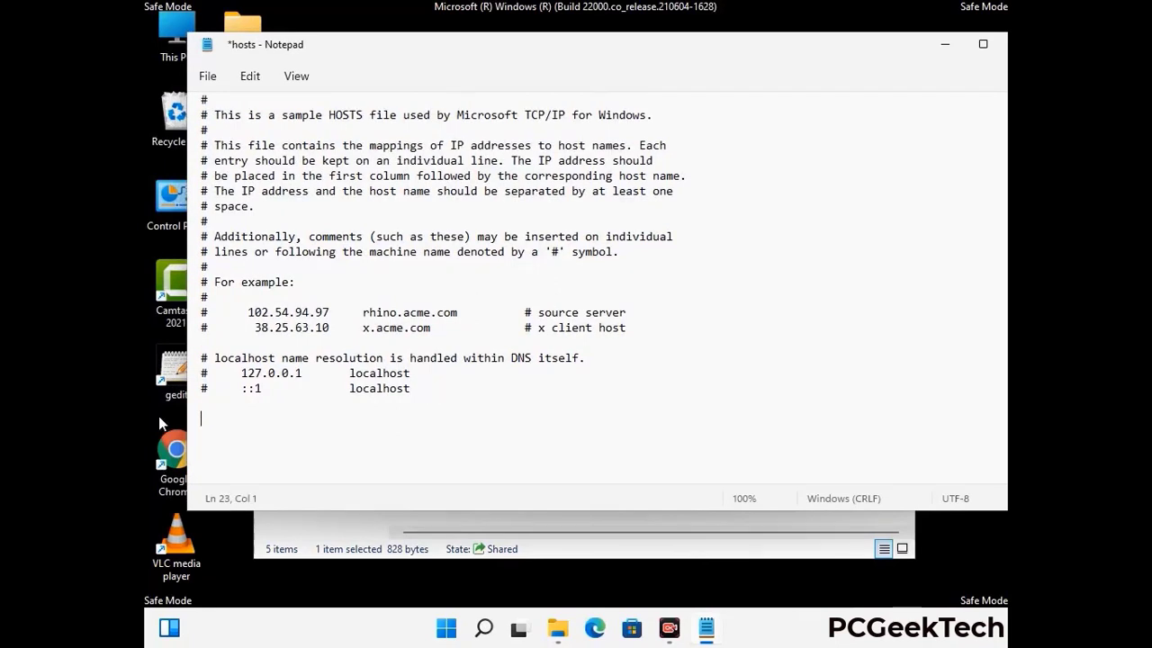
click(207, 77)
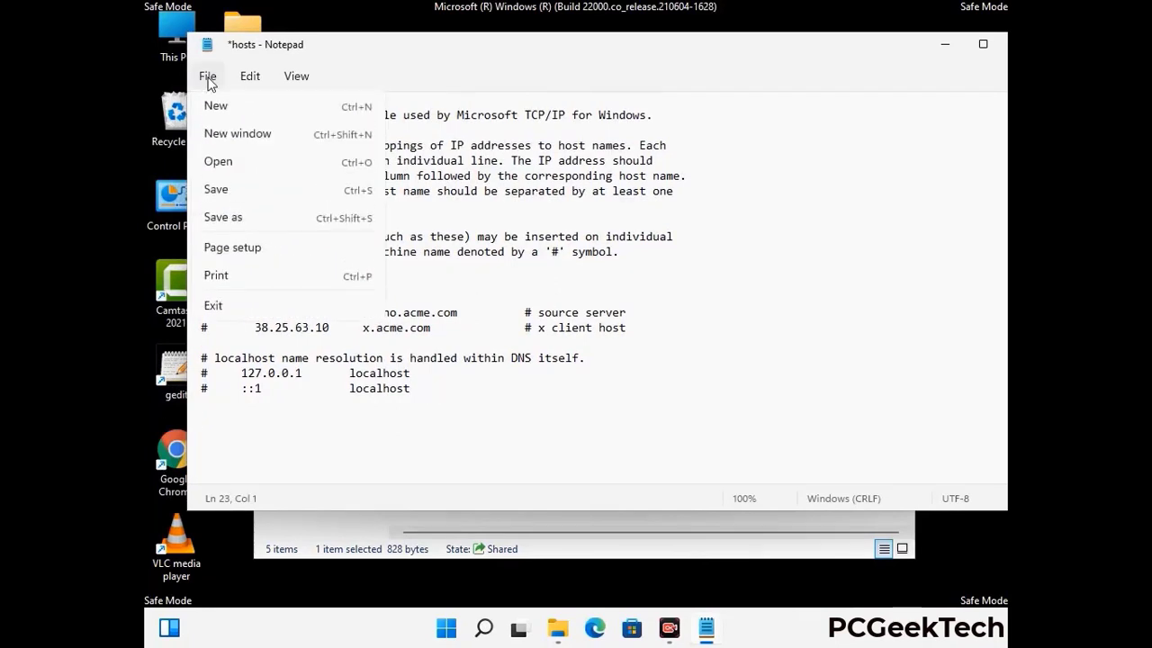
click(215, 191)
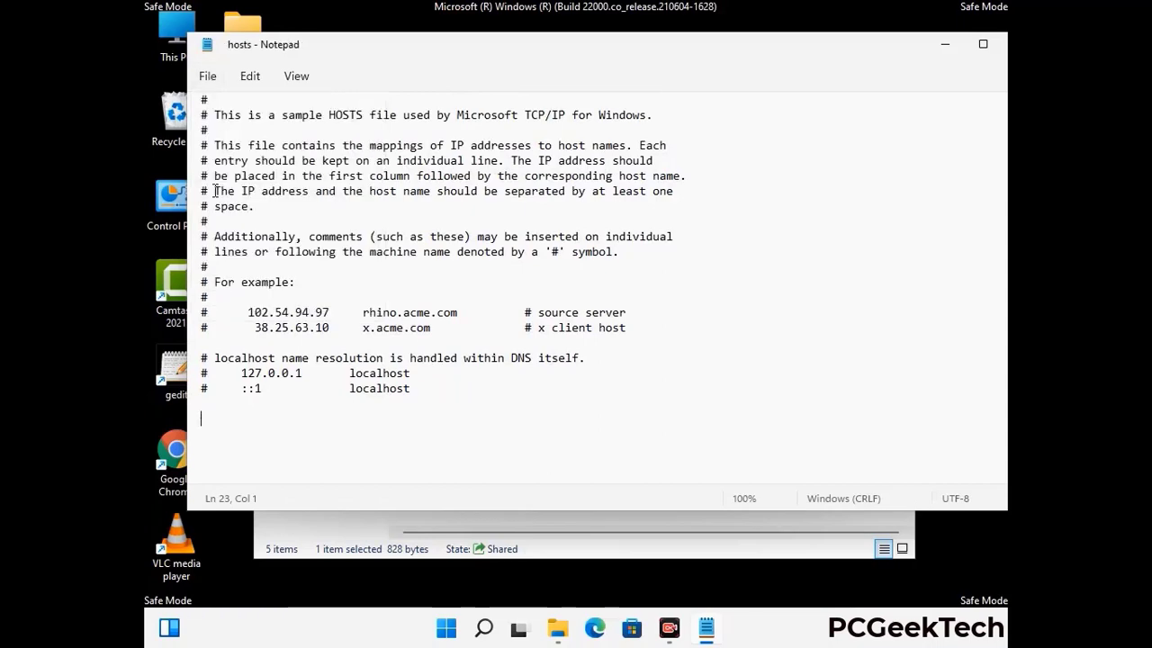
Close Notepad and the etc folder window
drag(871, 53, 739, 52)
click(888, 52)
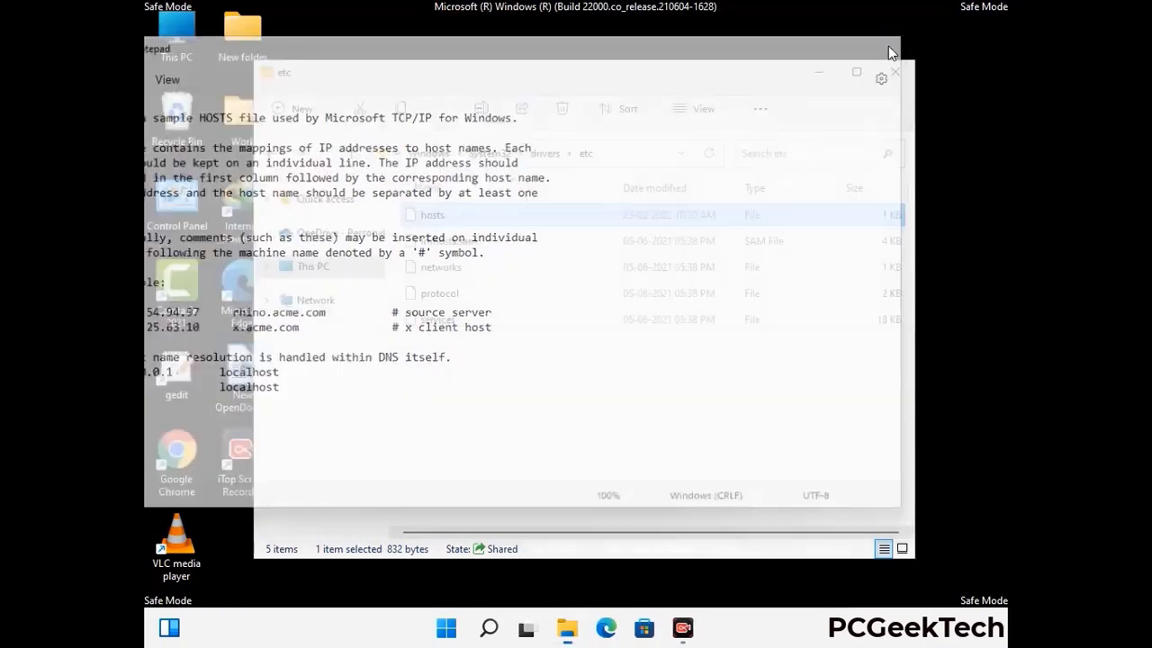
click(897, 69)
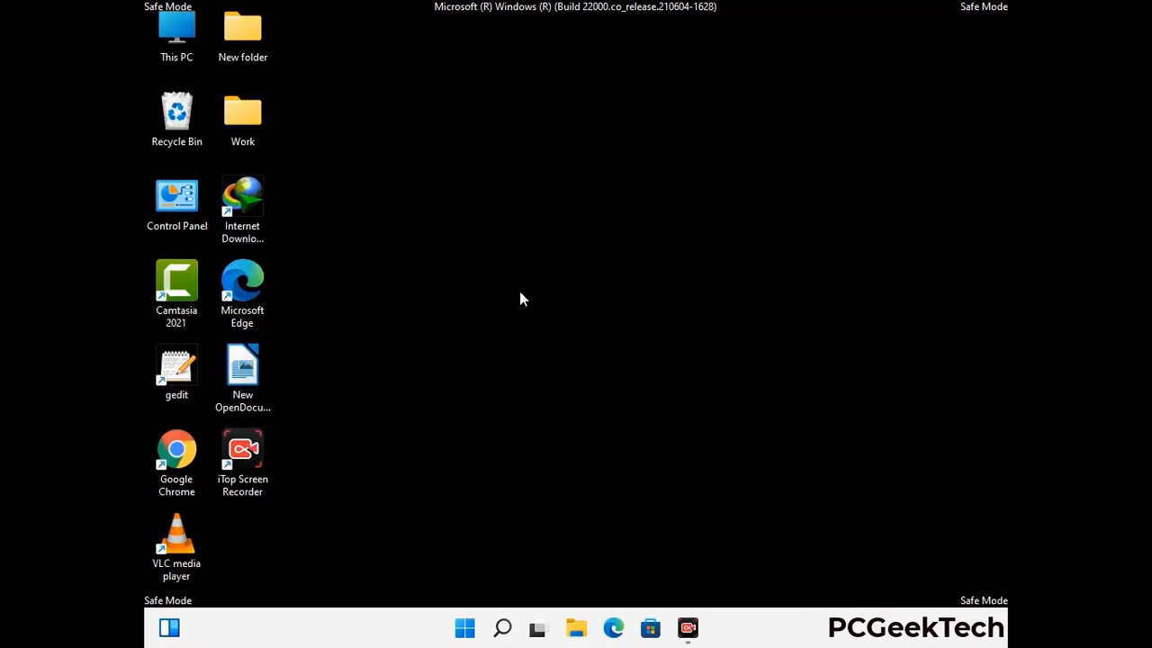
Open the AppData Roaming folder by running %appdata% from the Run box
key(super+r)
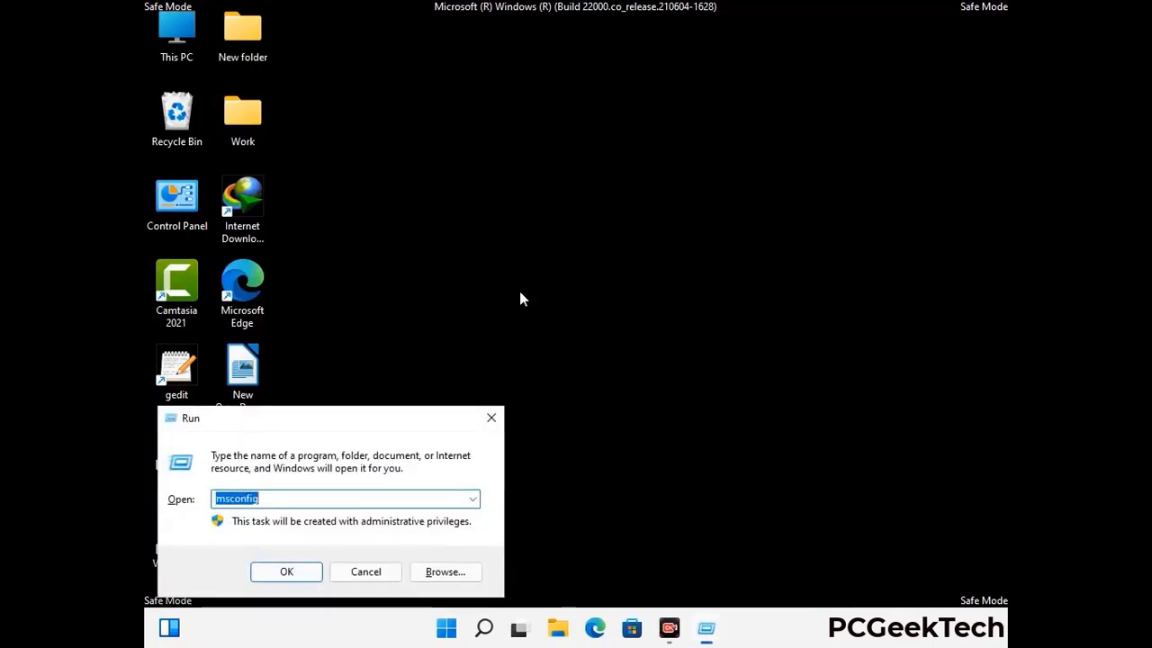
drag(330, 416, 536, 179)
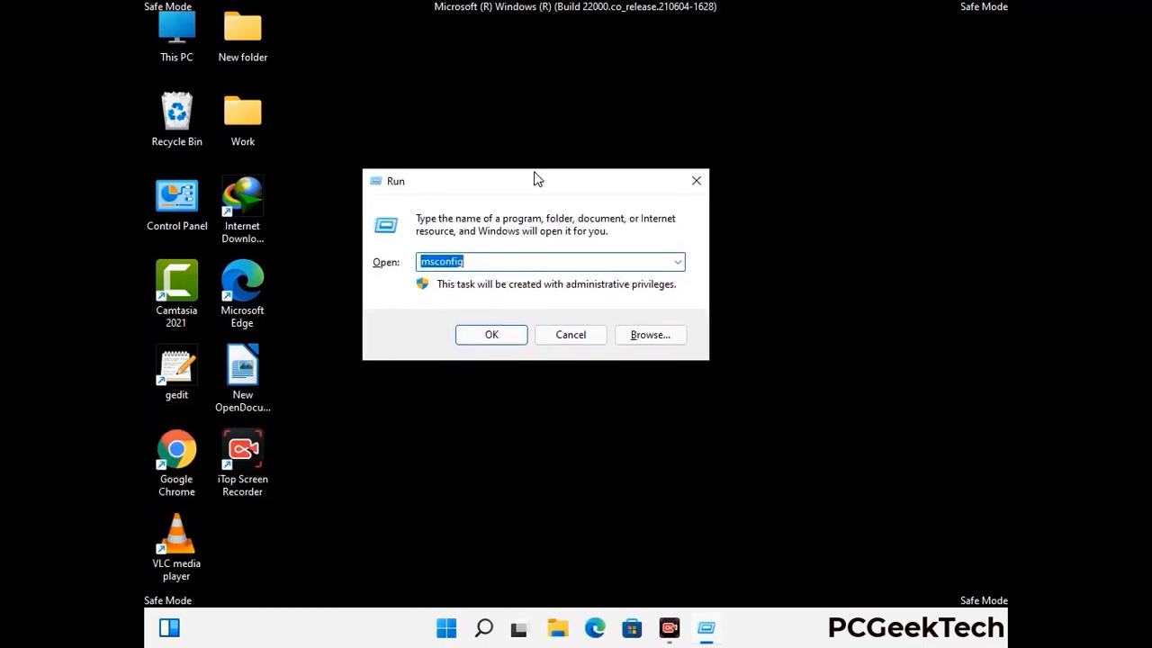
text(%)
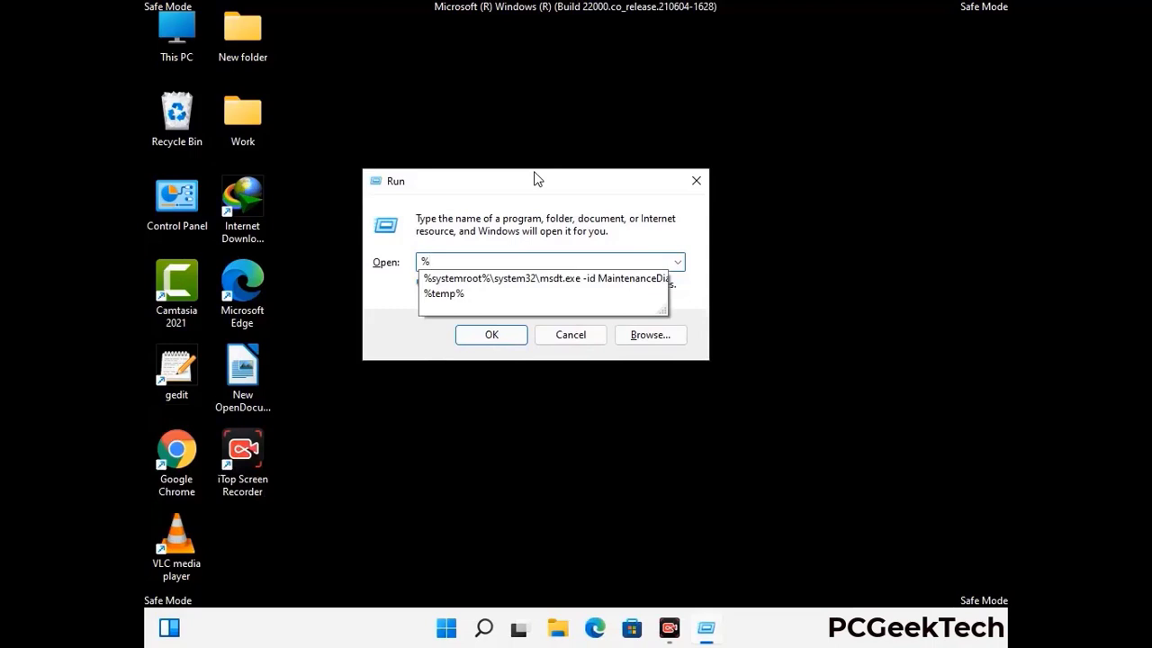
text(appdata%)
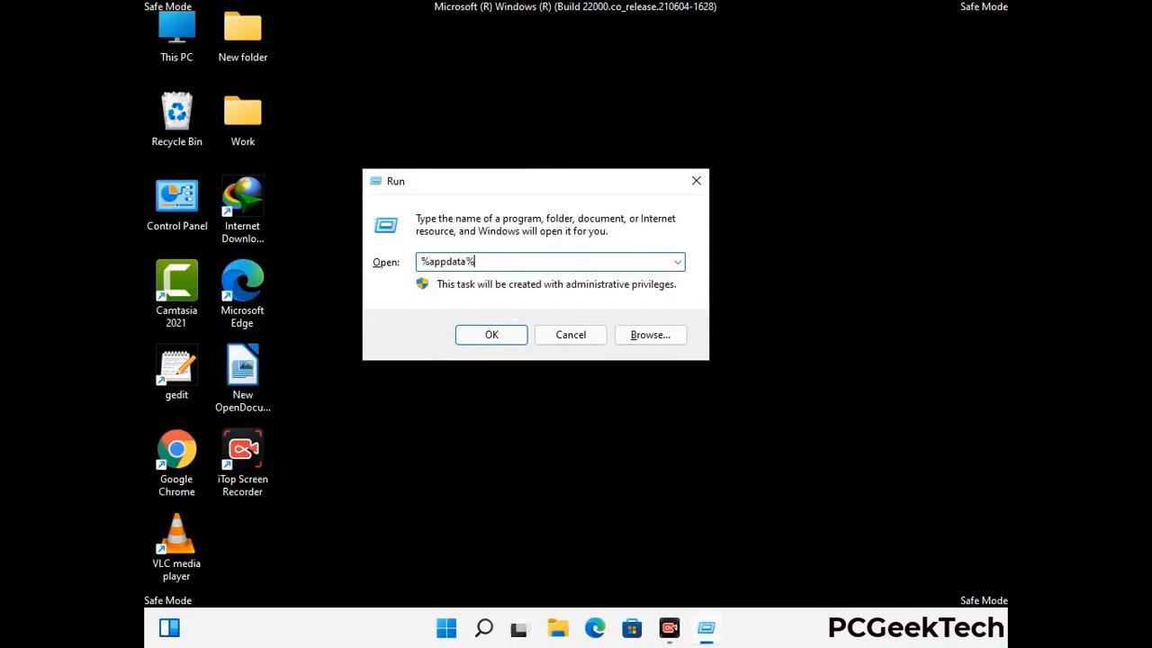
key(Return)
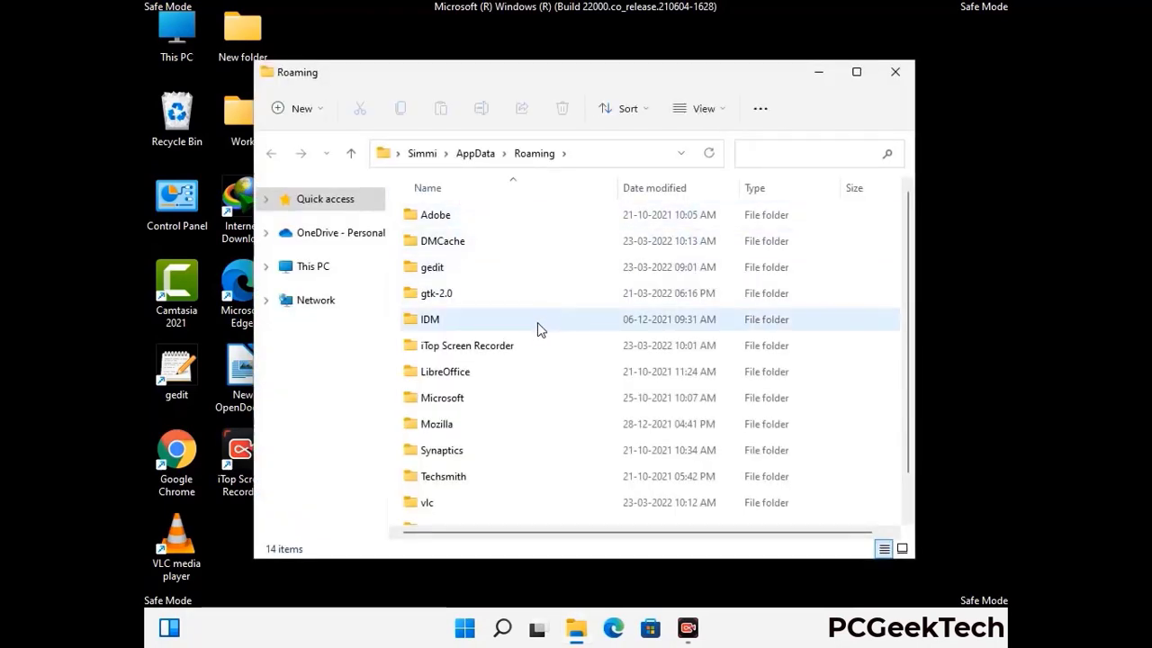
Delete the Zoom folder from Roaming and close the window
scroll(542, 324, down, 1)
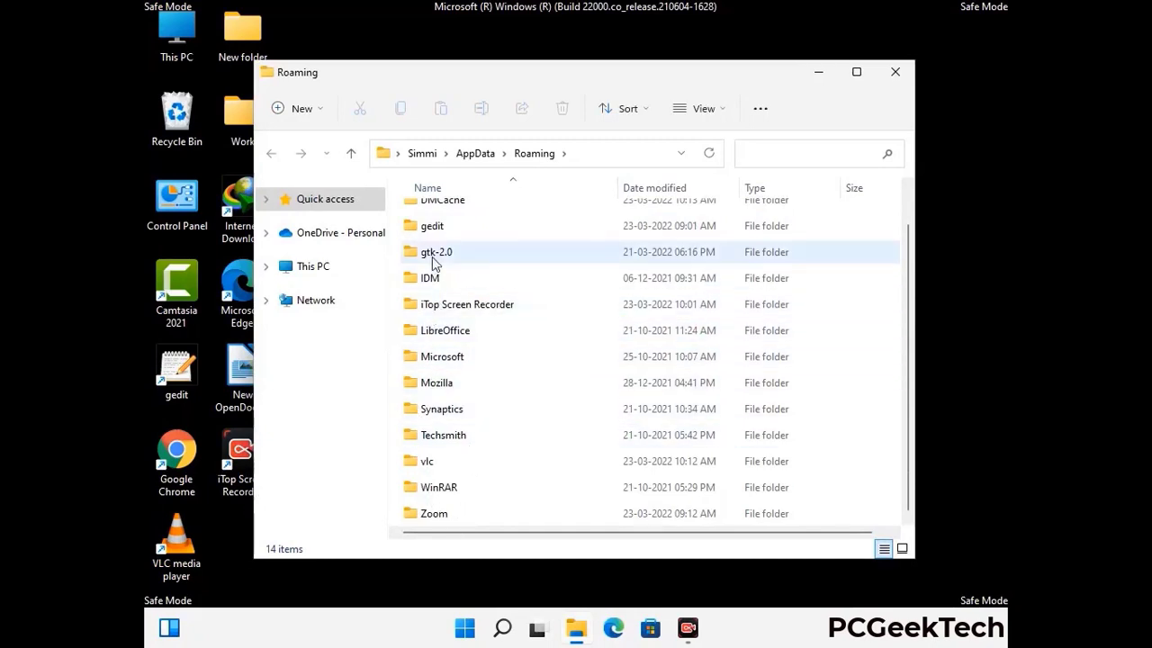
scroll(435, 270, up, 1)
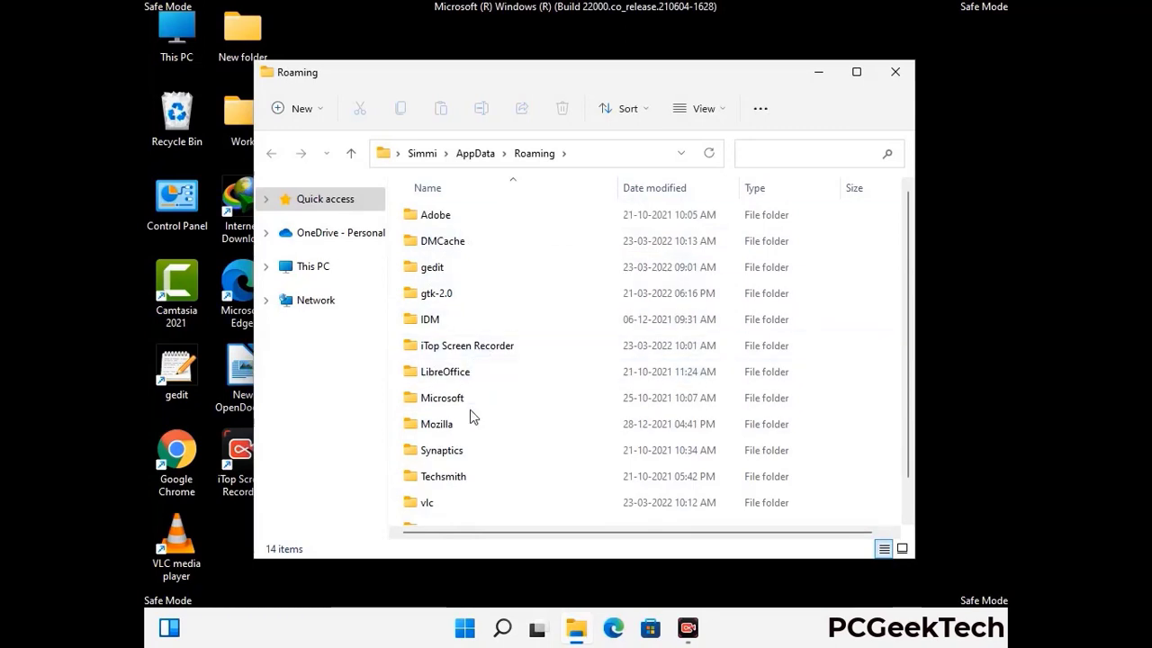
scroll(470, 419, down, 1)
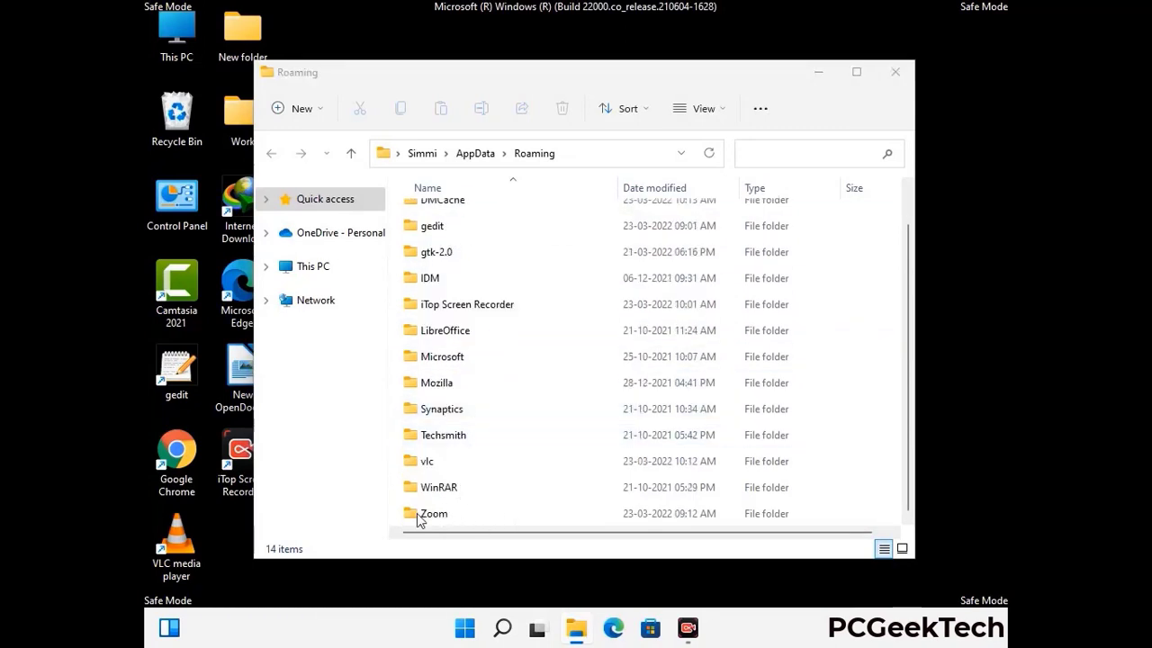
click(645, 508)
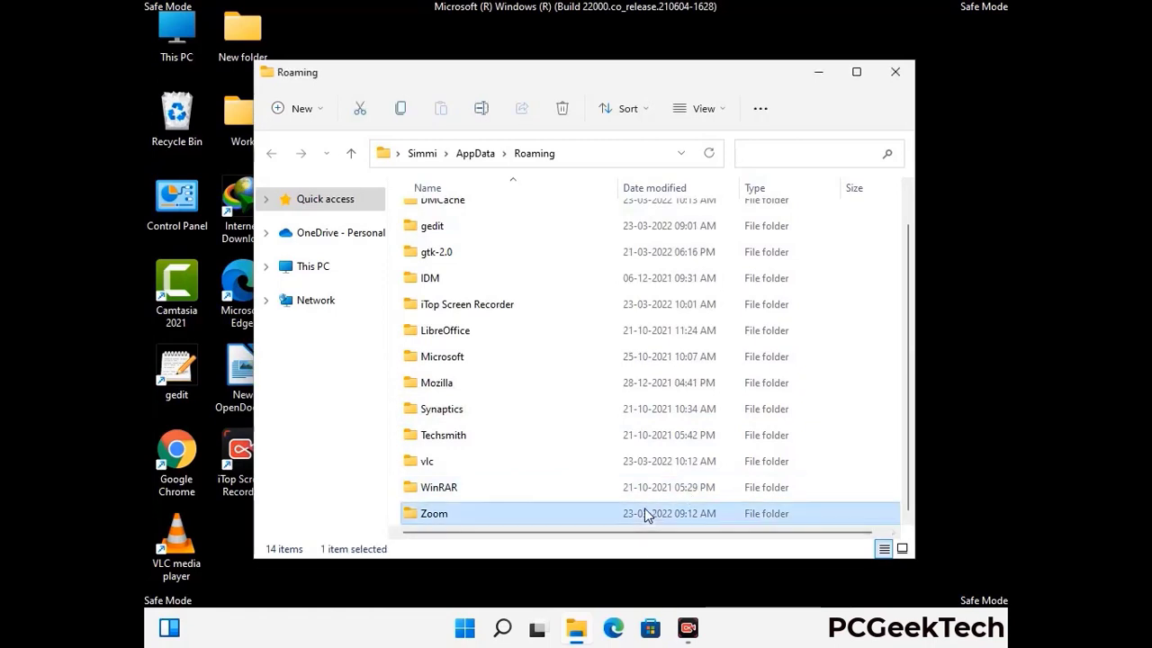
click(564, 110)
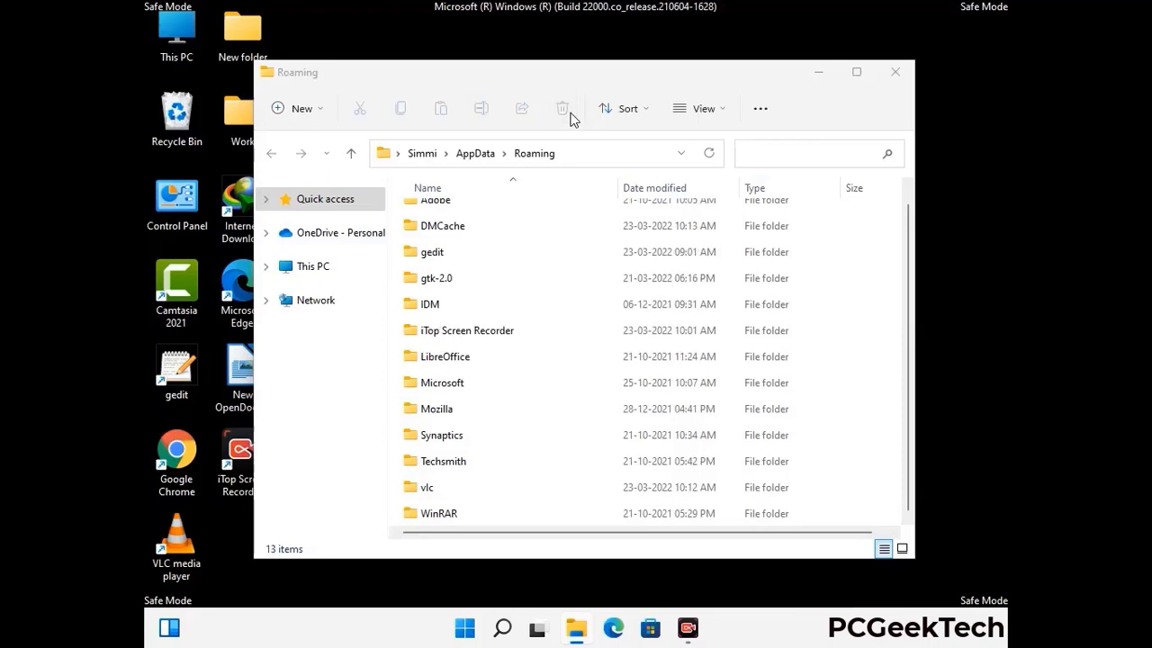
click(893, 76)
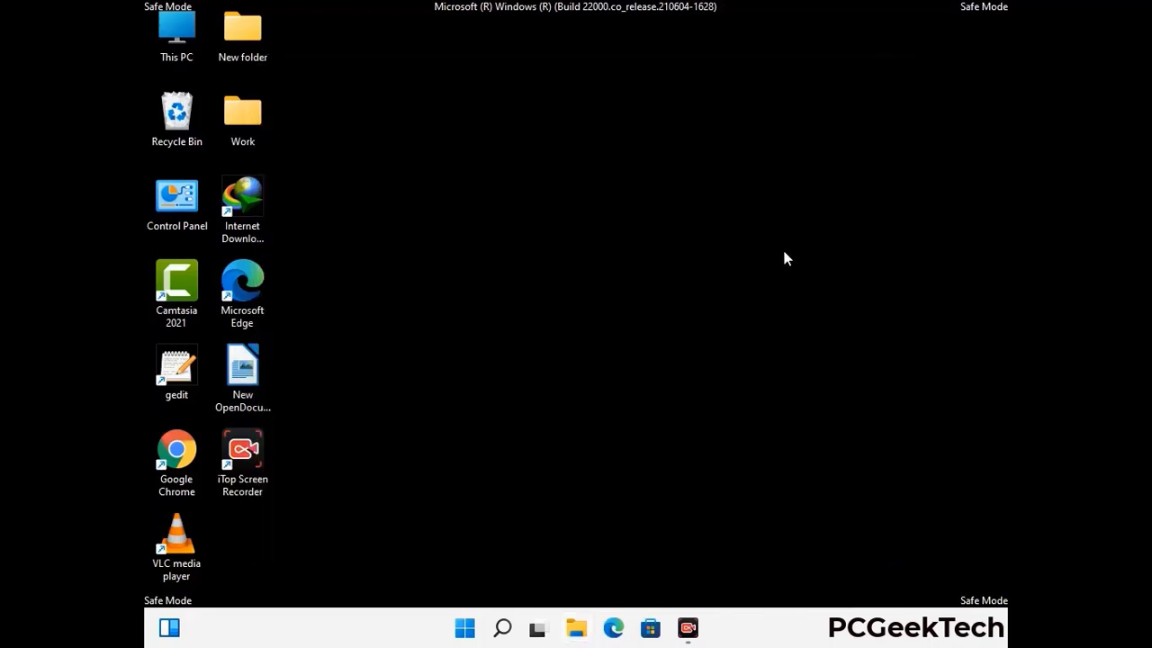
Open the AppData Local folder by running %LocalAppData% from the Run box
key(super+r)
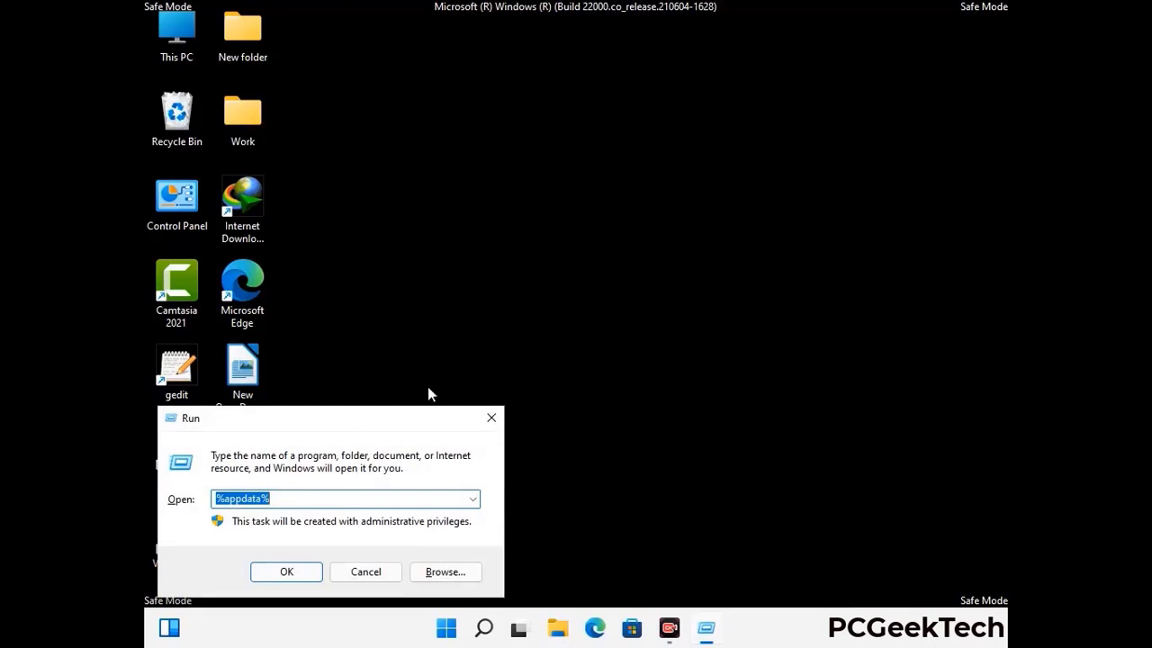
drag(360, 427, 604, 227)
text(%Local)
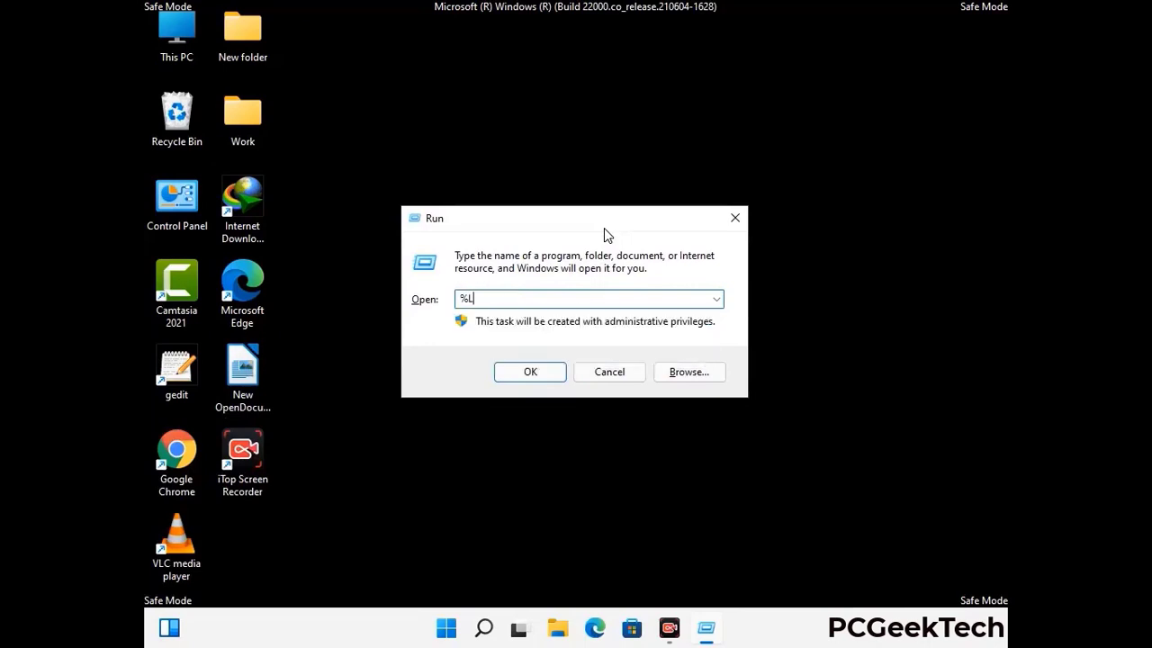
text(App)
key(Return)
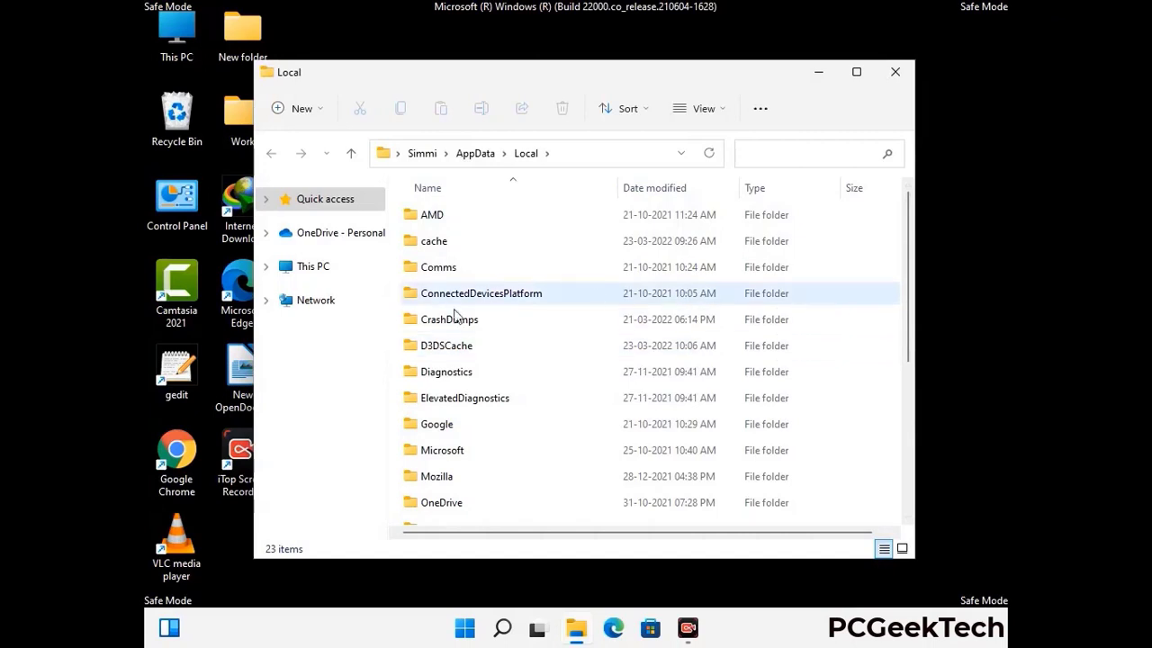
Delete the Mozilla folder from Local and close the window
scroll(481, 404, down, 1)
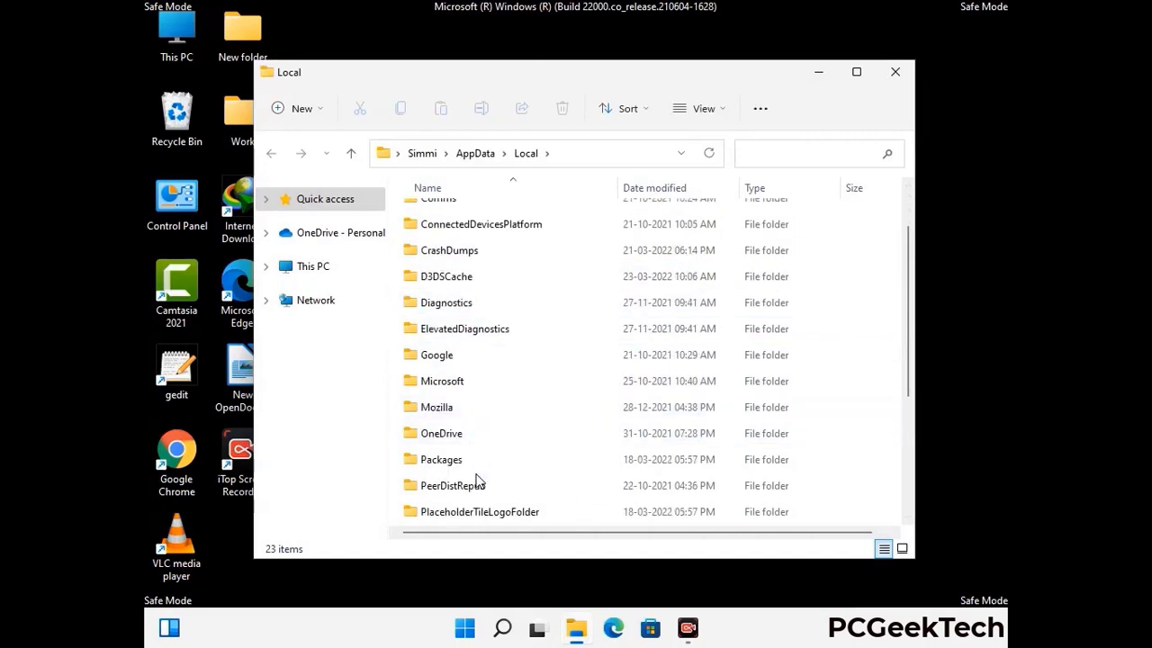
click(448, 411)
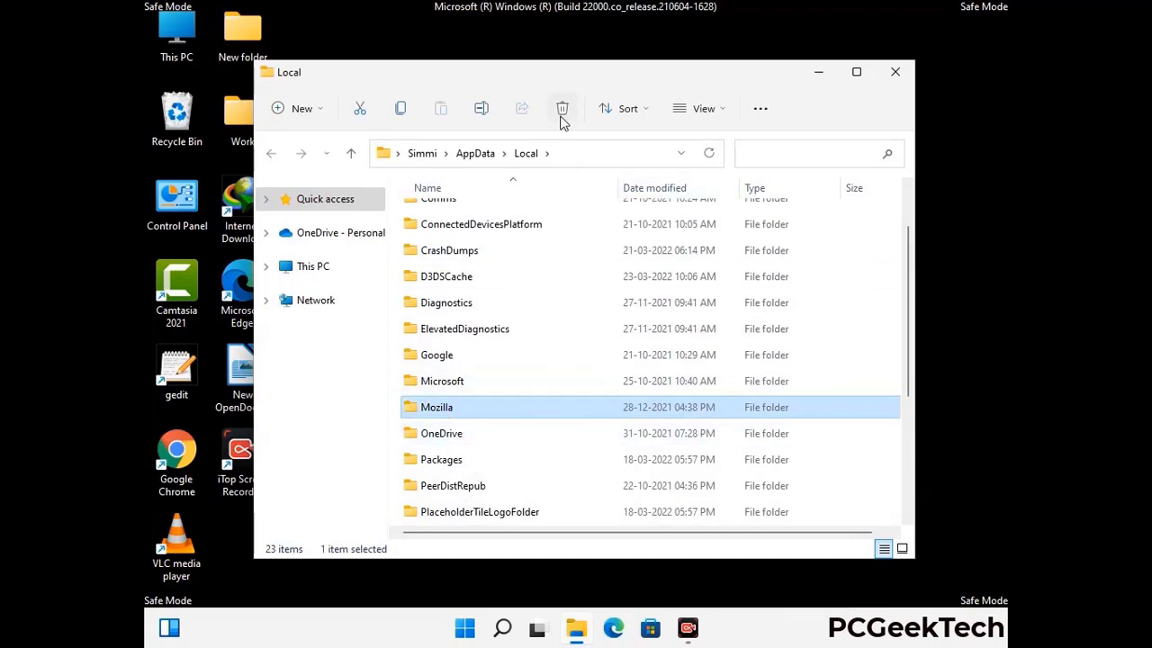
click(561, 109)
click(561, 117)
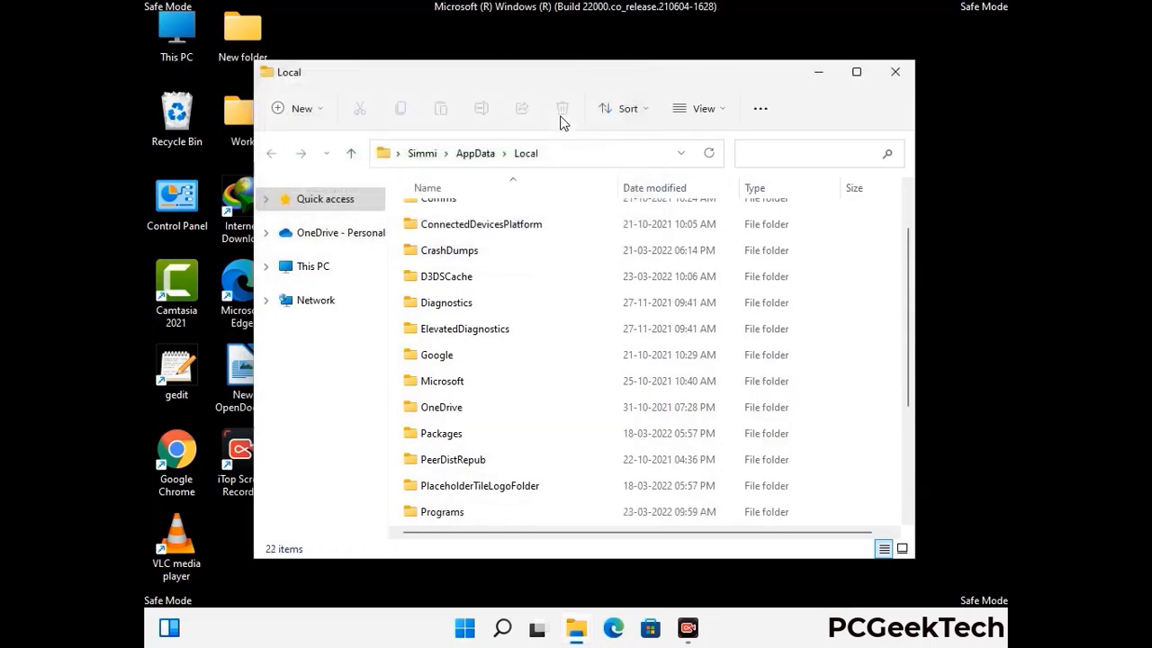
click(896, 79)
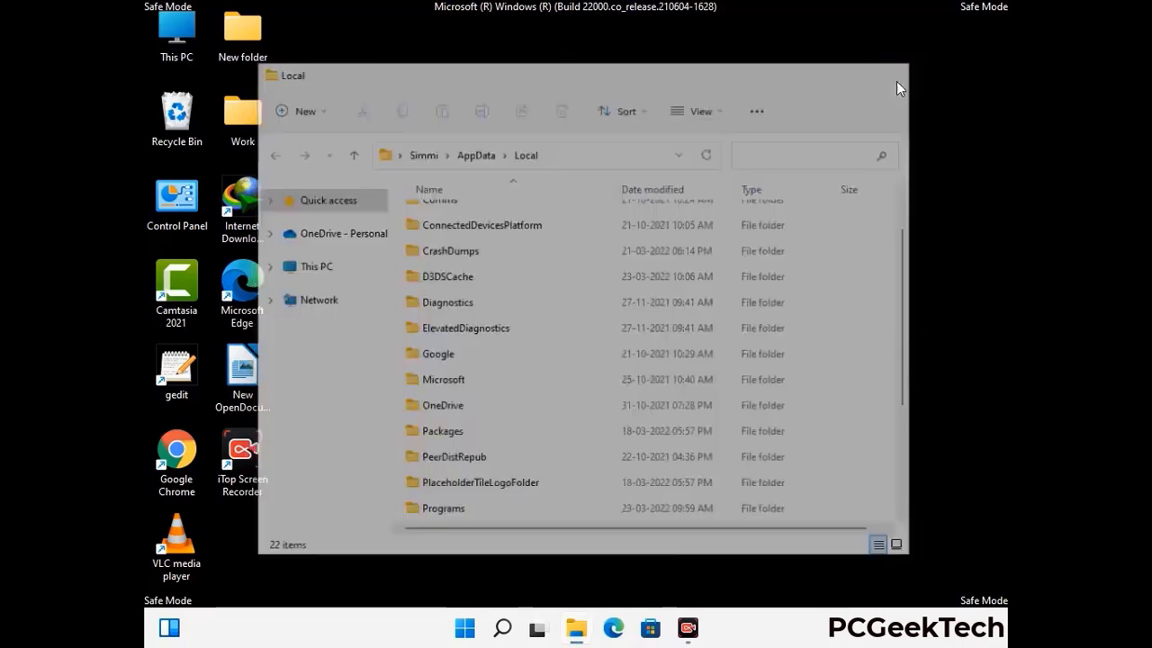
Open the ProgramData folder from the Run box
key(super+r)
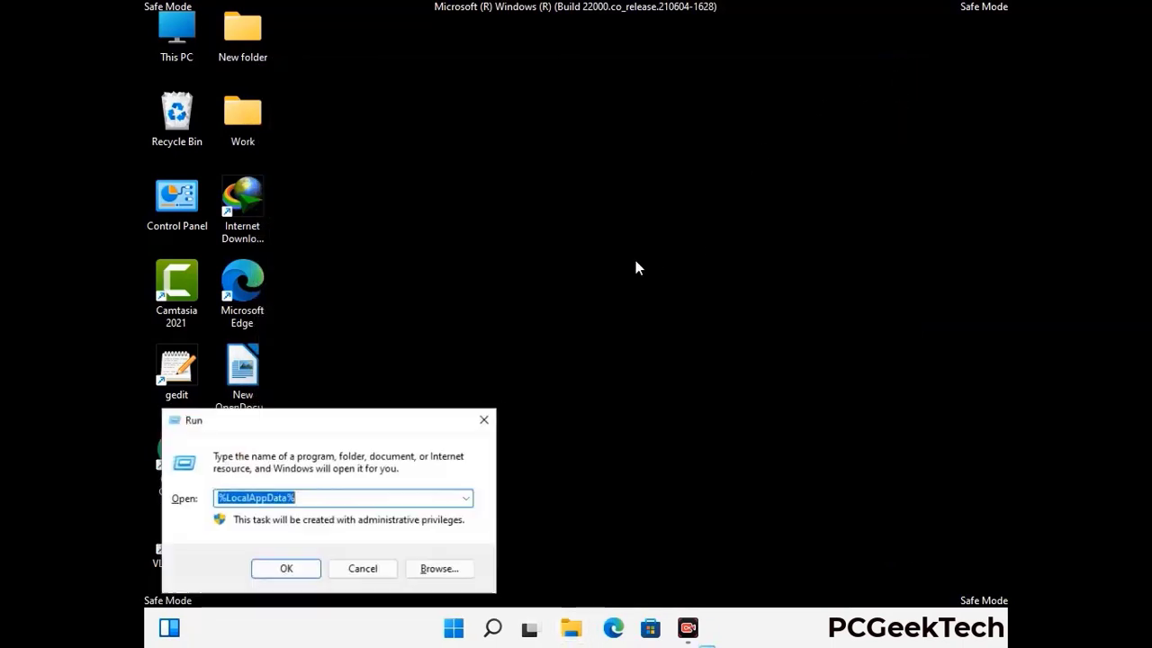
drag(293, 425, 526, 237)
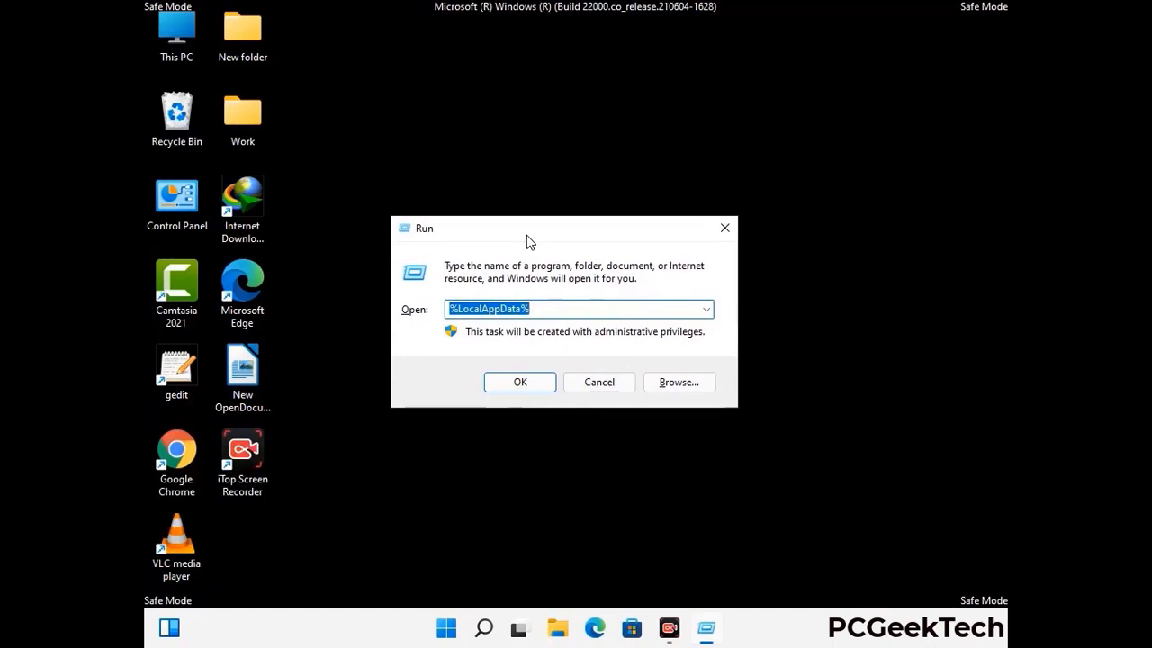
text(%)
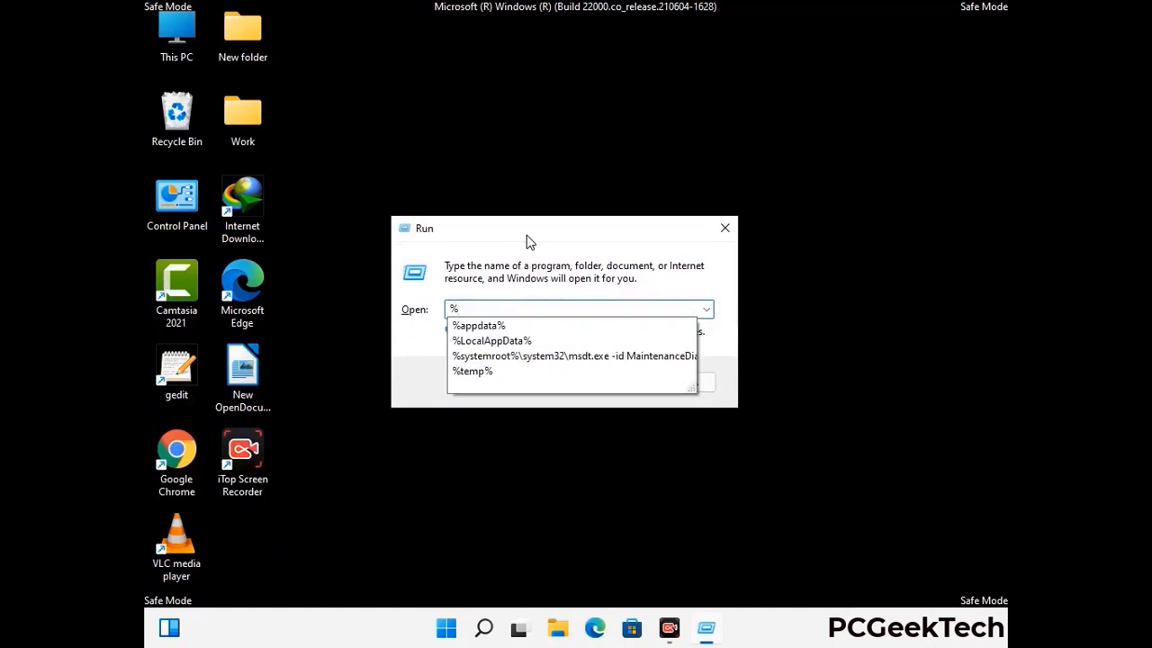
text(ProgramData%)
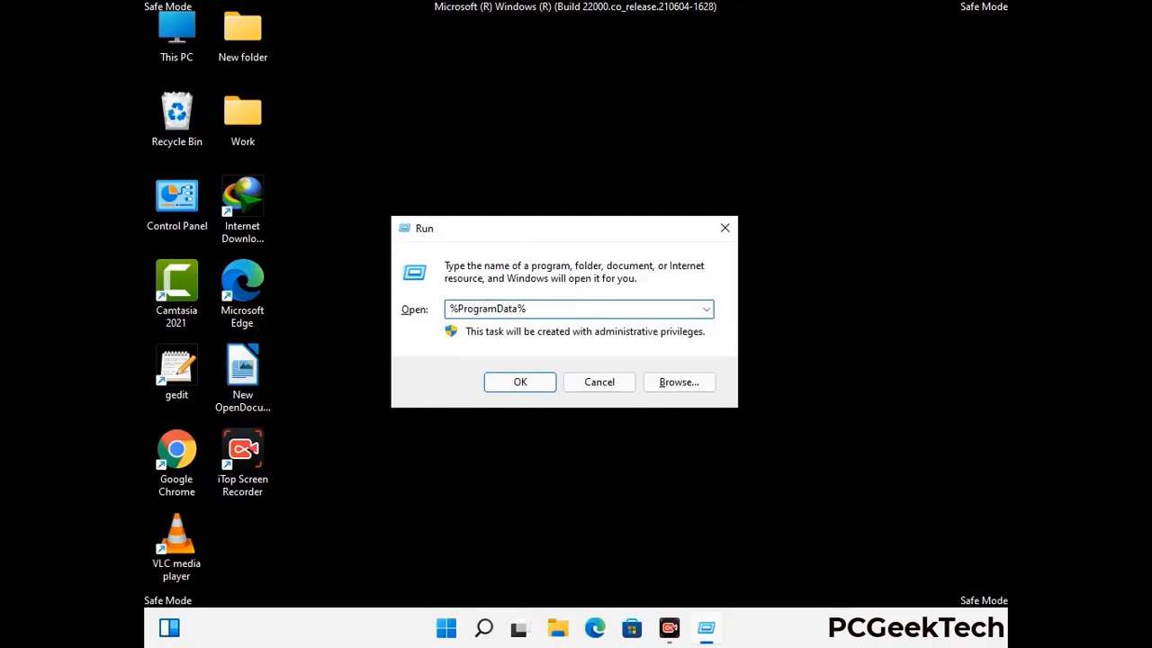
key(Return)
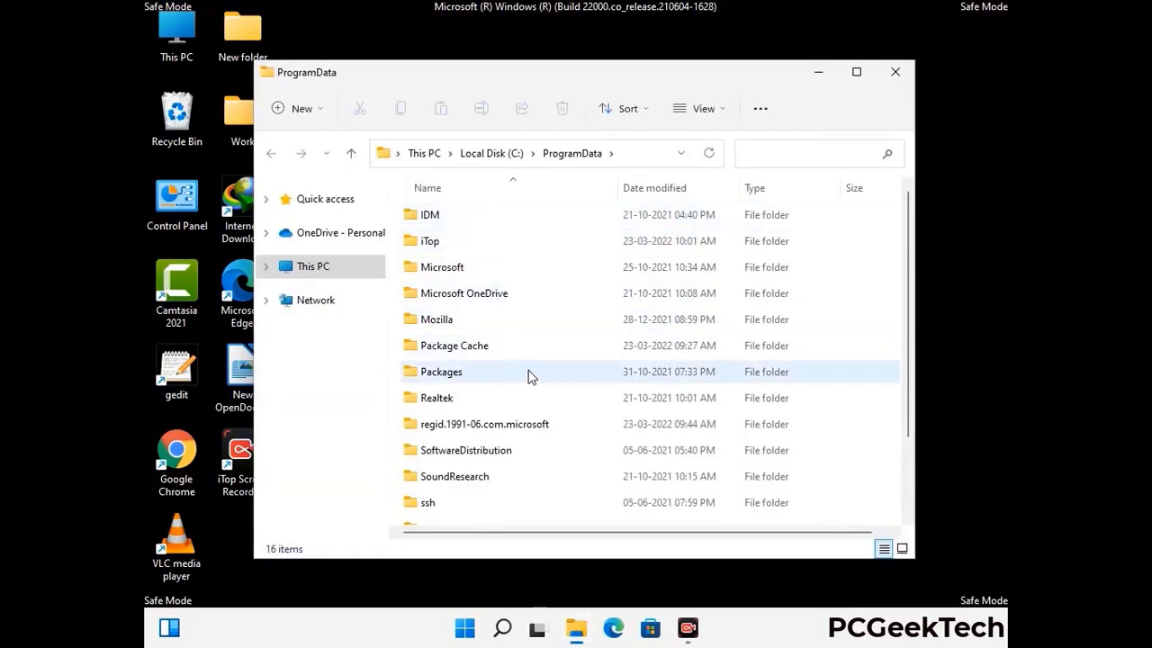
Delete the Mozilla folder from ProgramData and close the window
scroll(529, 377, down, 1)
scroll(529, 387, down, 1)
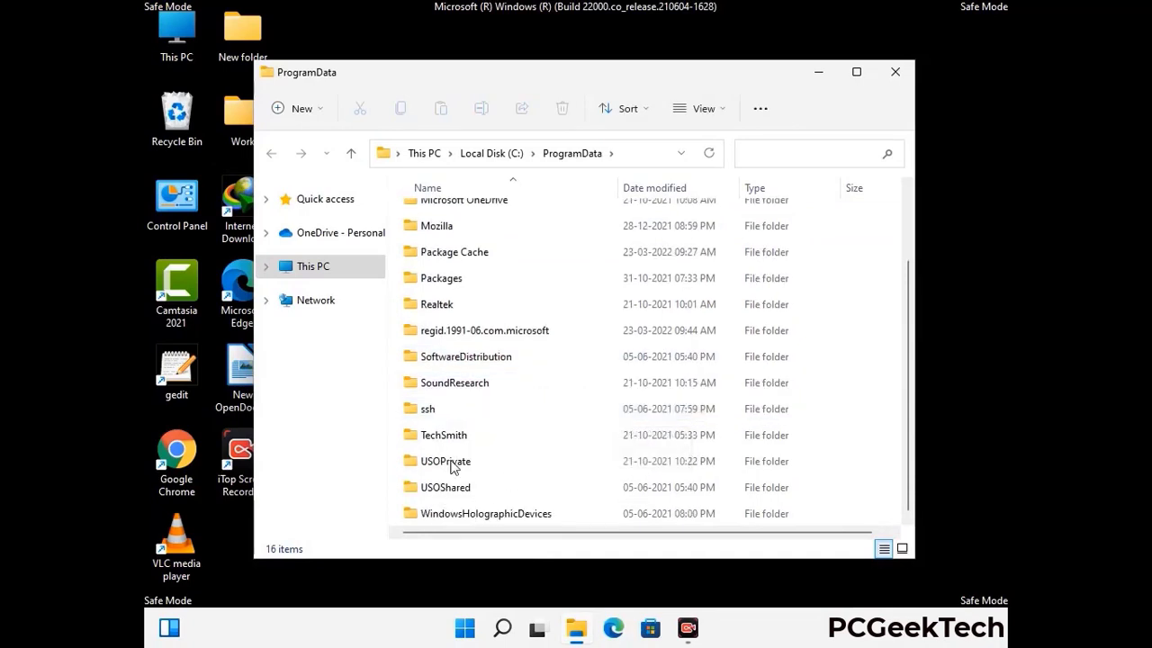
click(445, 226)
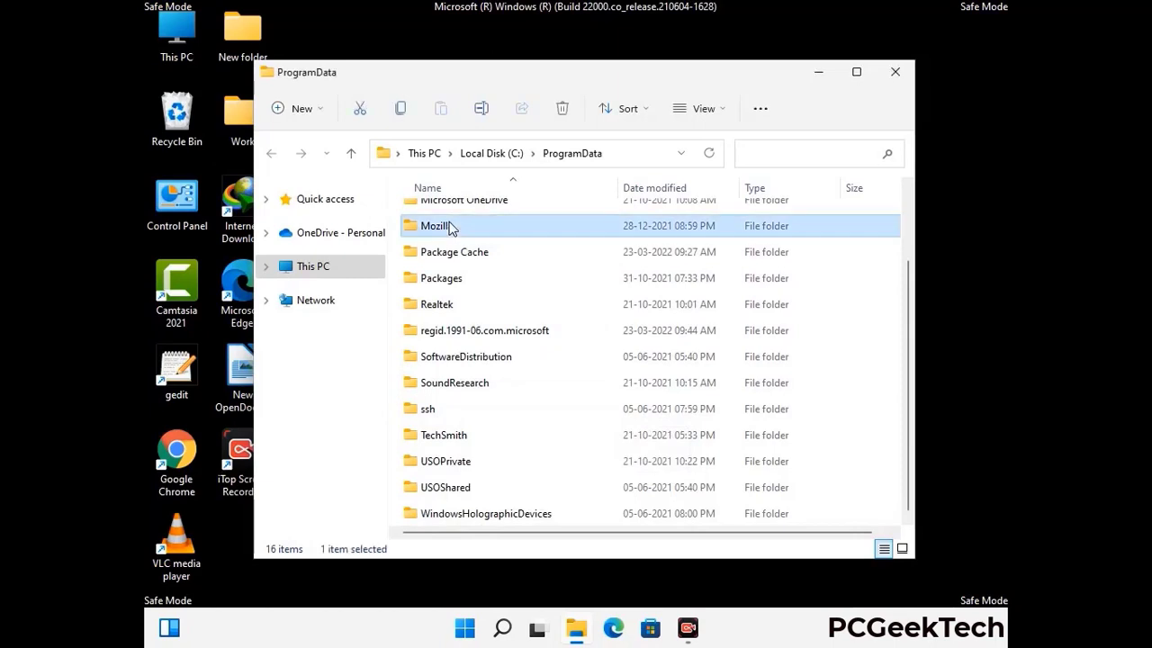
click(564, 109)
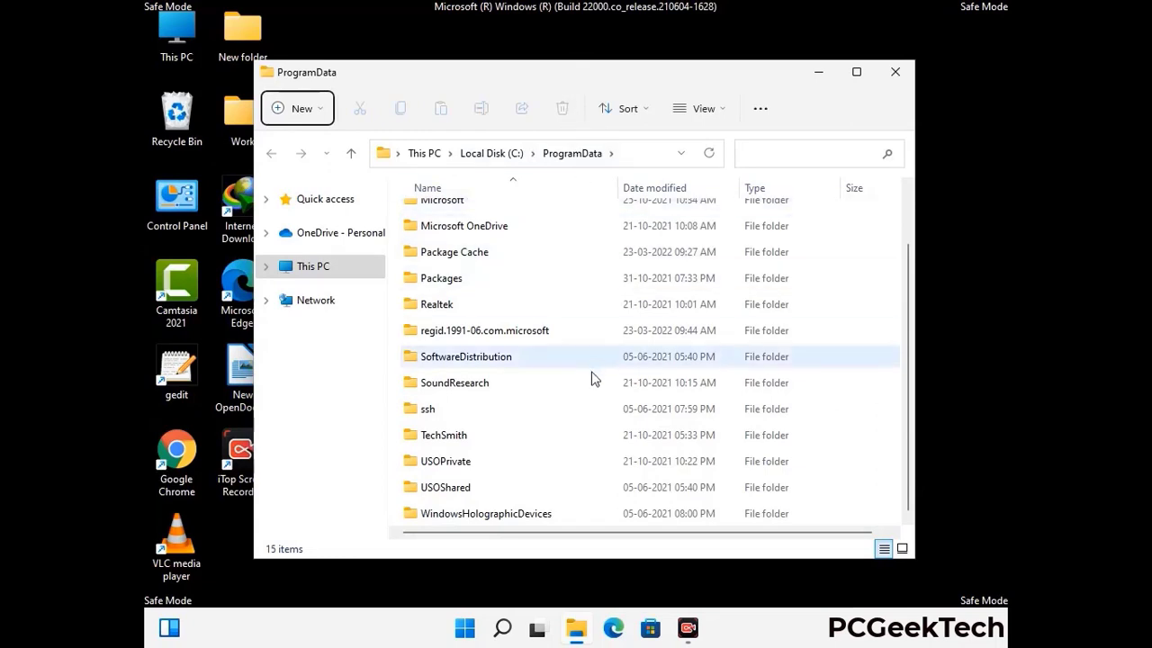
scroll(591, 379, up, 1)
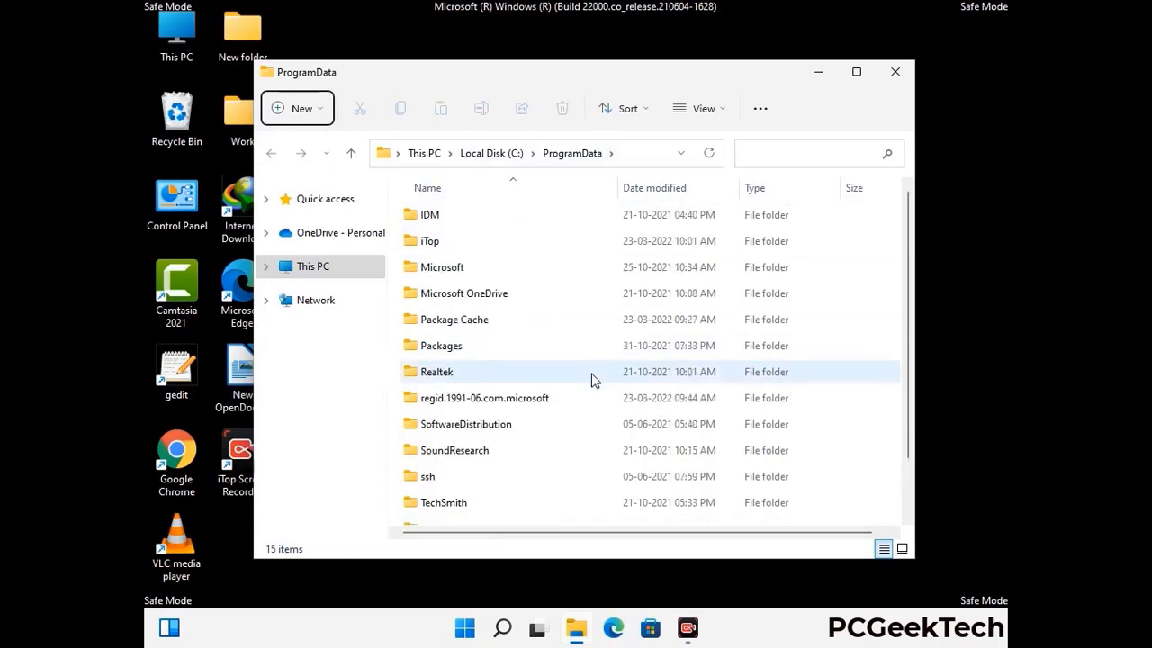
click(905, 76)
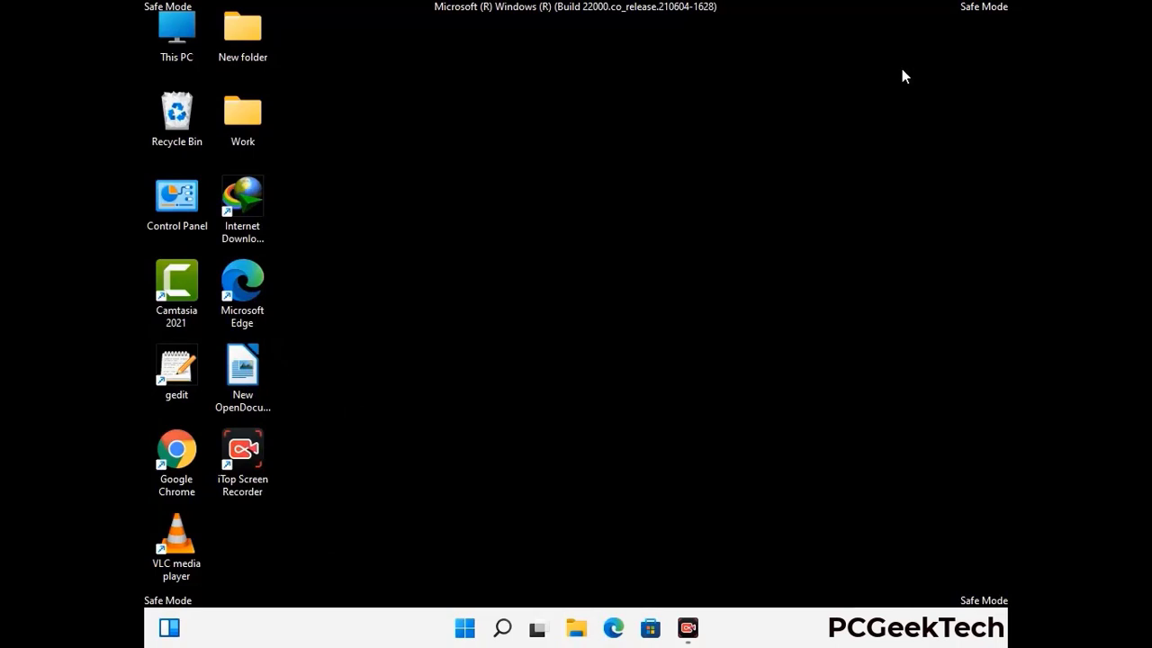
key(super+r)
drag(377, 423, 600, 232)
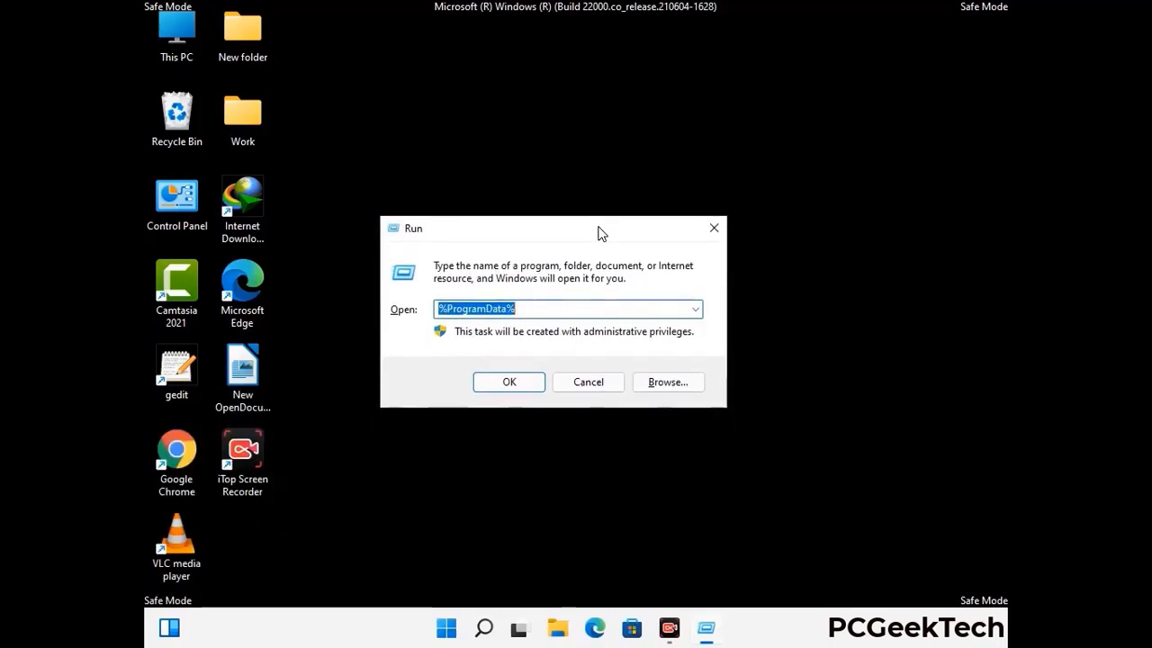
text(%Wi)
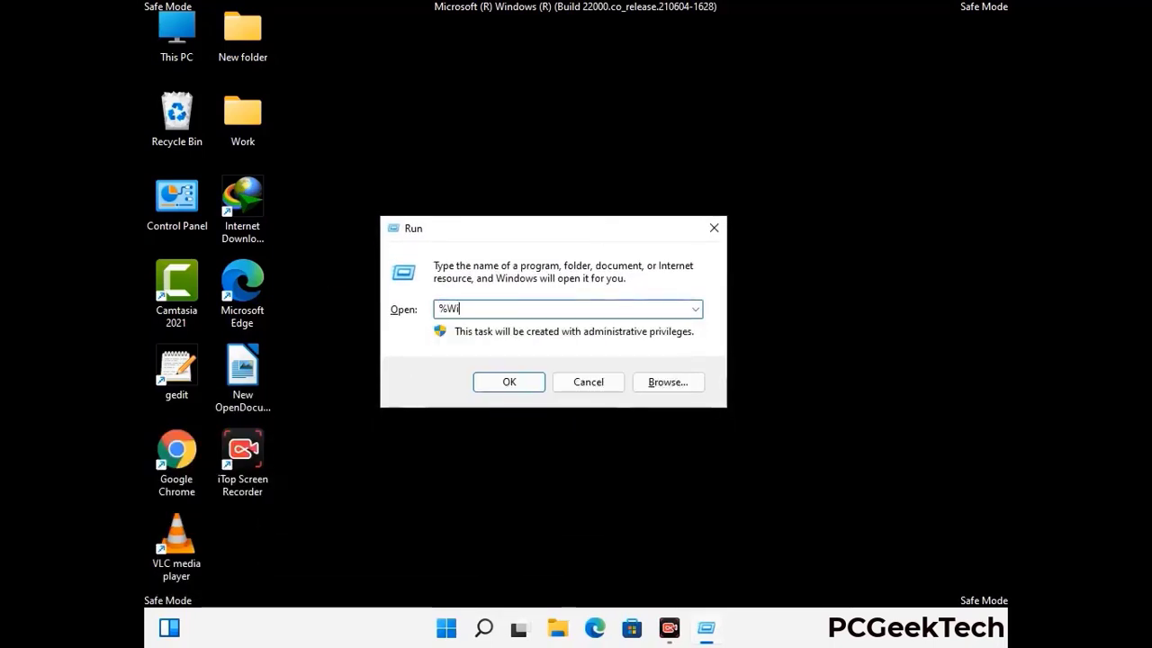
text(nDir%)
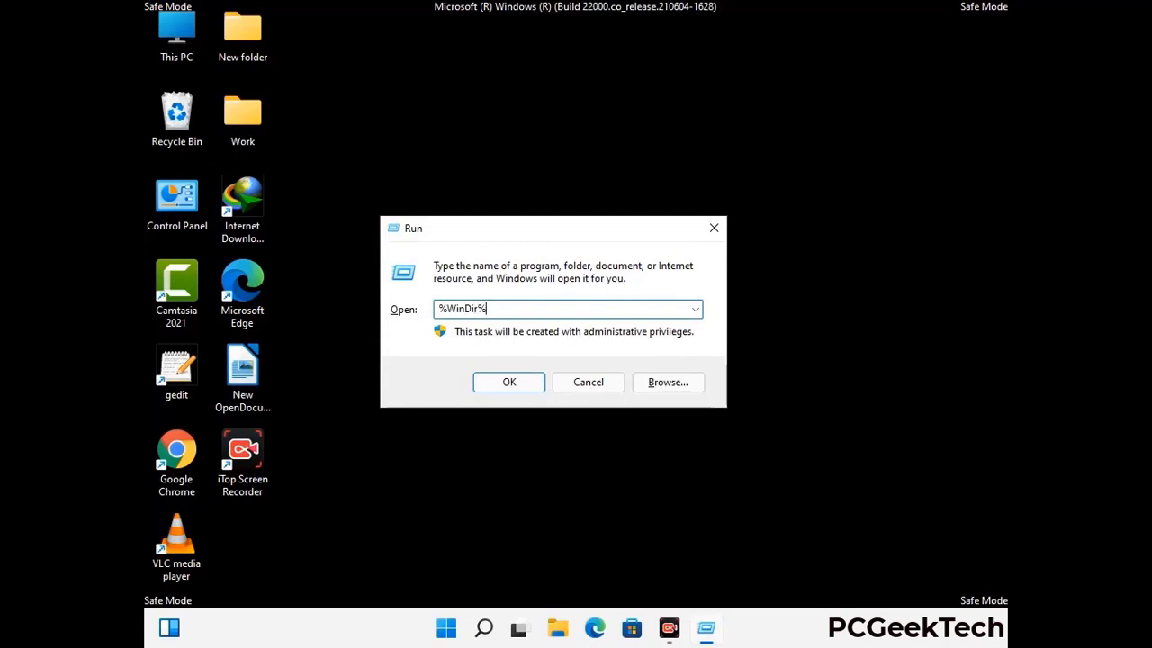
key(Return)
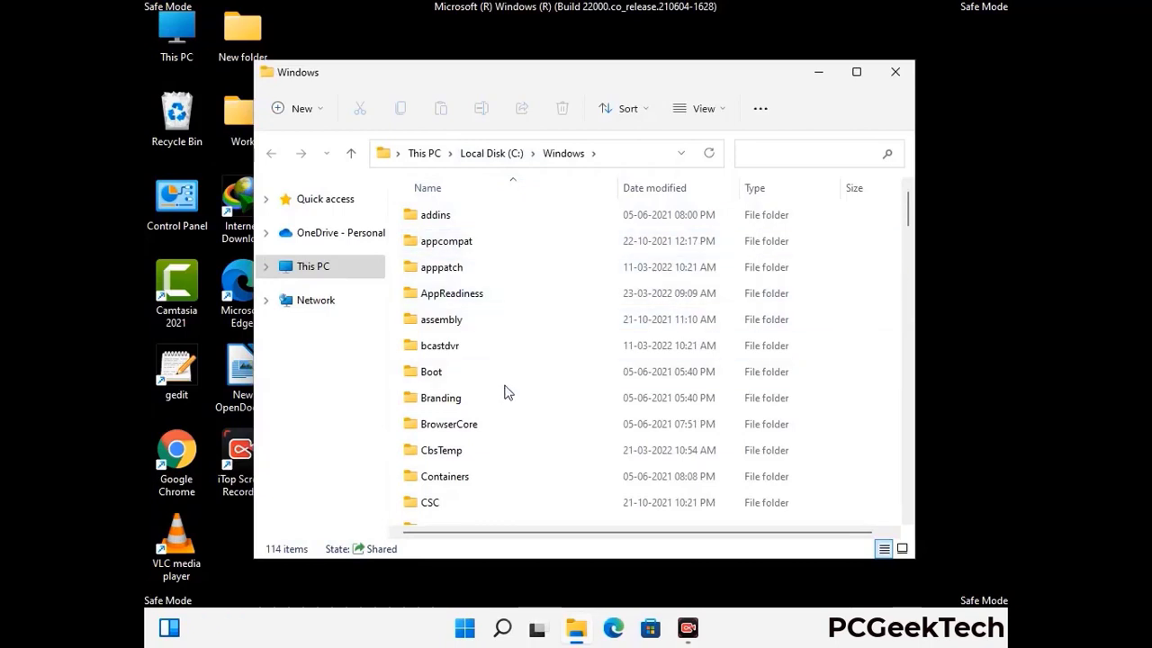
scroll(507, 394, down, 1)
scroll(507, 396, down, 3)
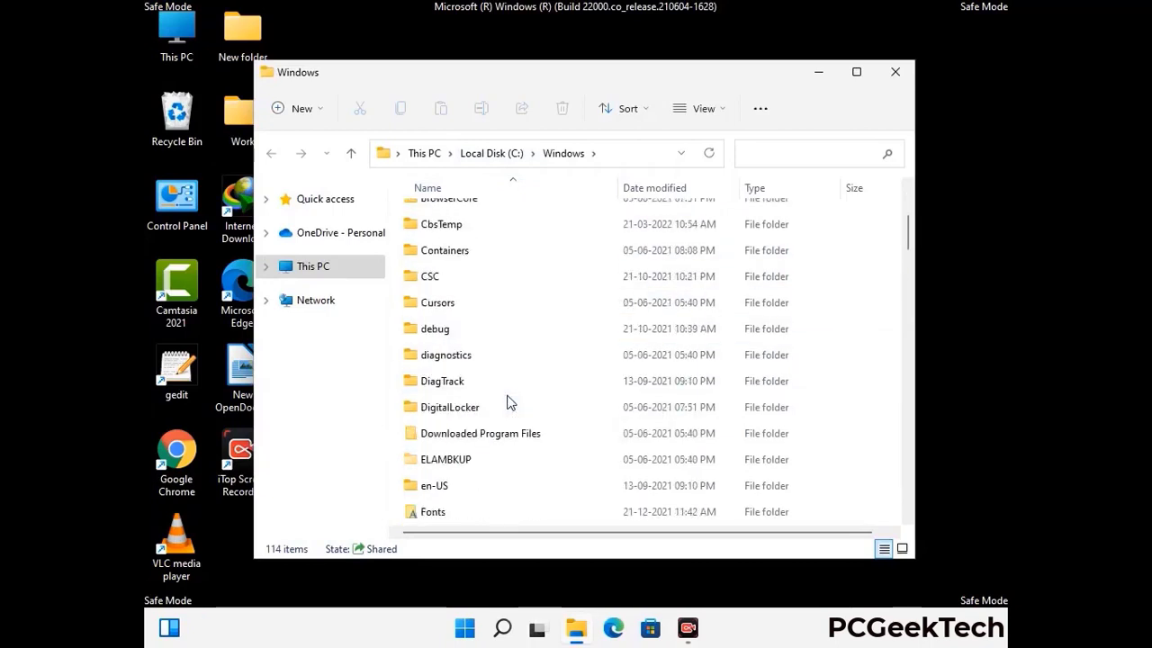
scroll(507, 405, down, 5)
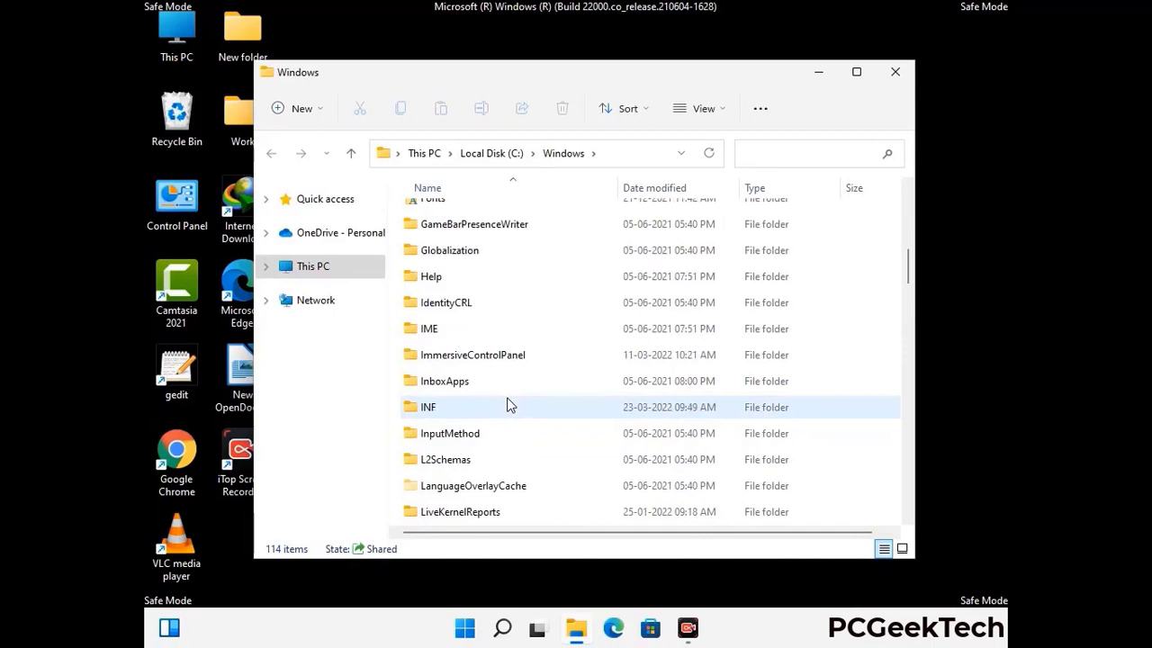
scroll(507, 405, down, 4)
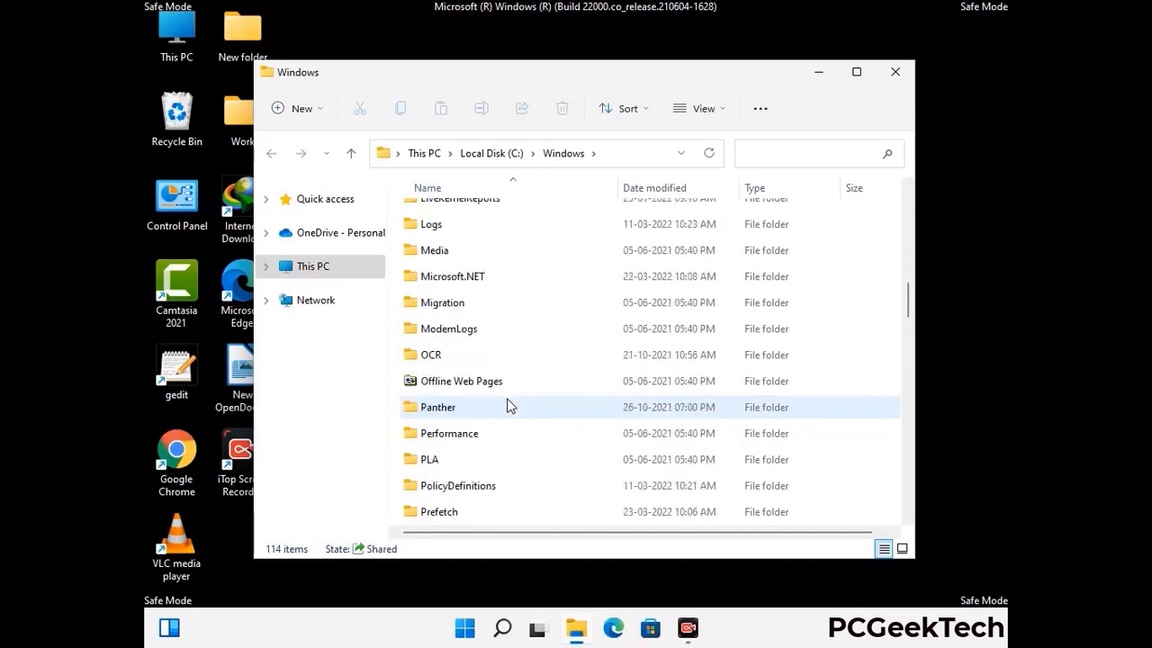
scroll(506, 407, down, 6)
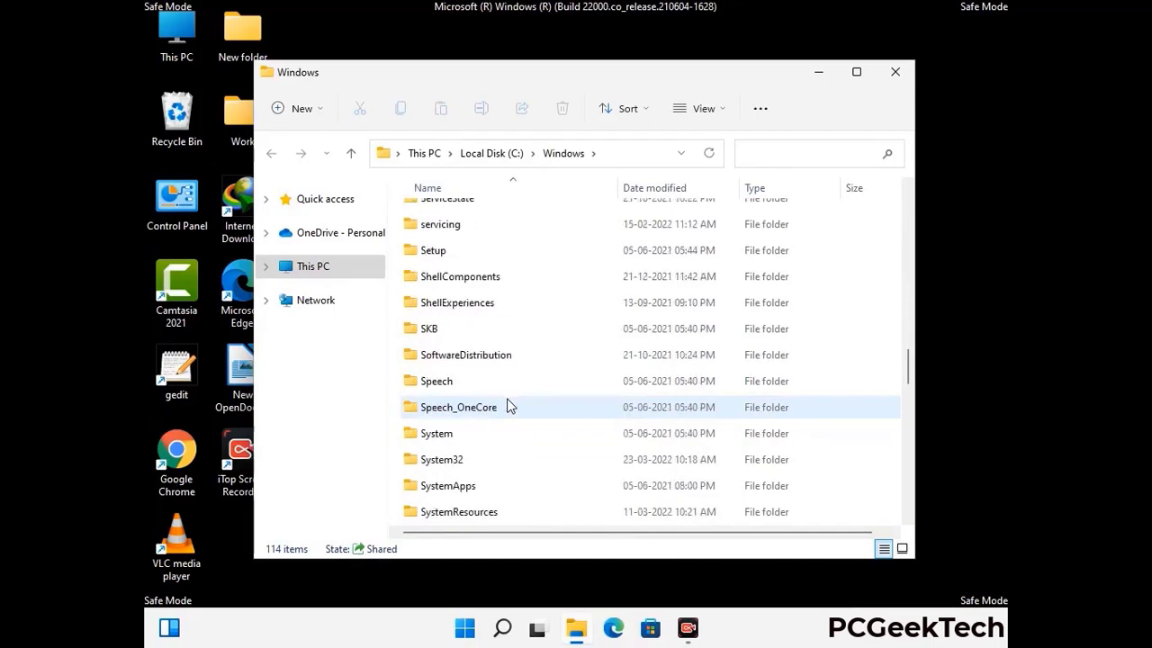
scroll(506, 406, down, 7)
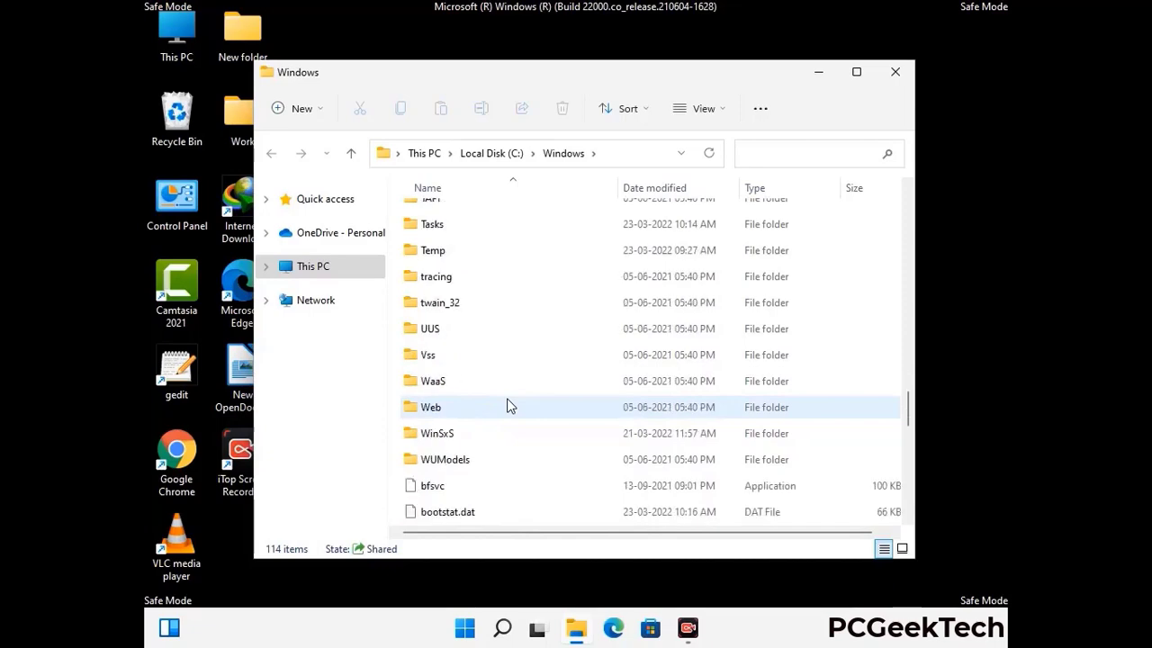
scroll(507, 407, down, 8)
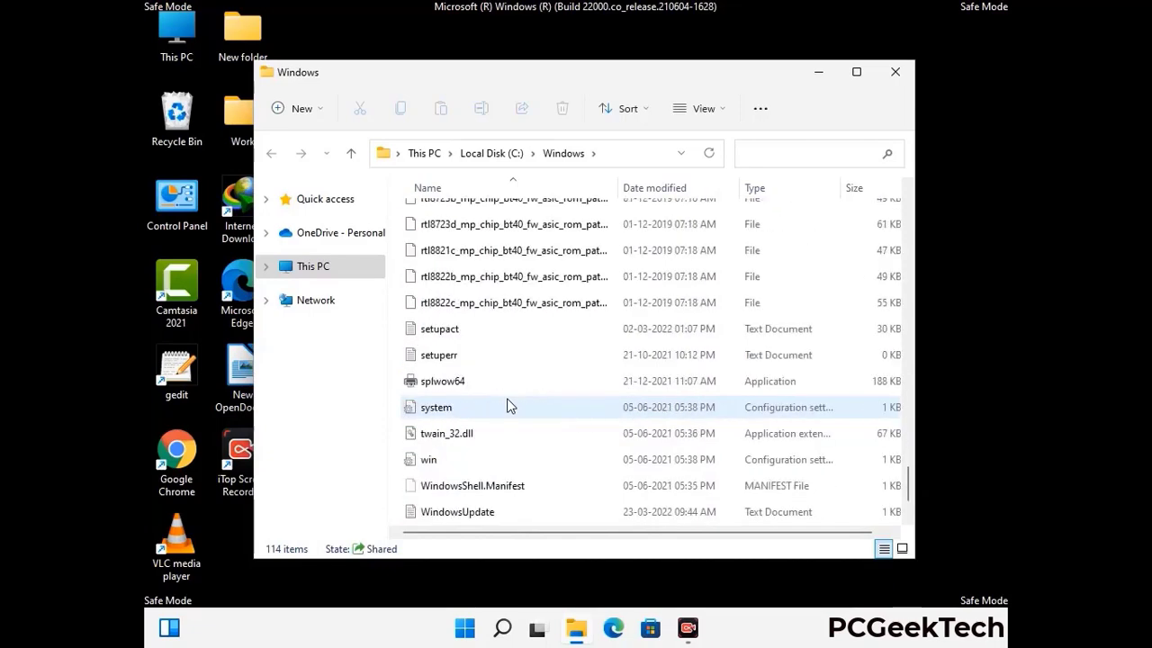
scroll(506, 407, up, 10)
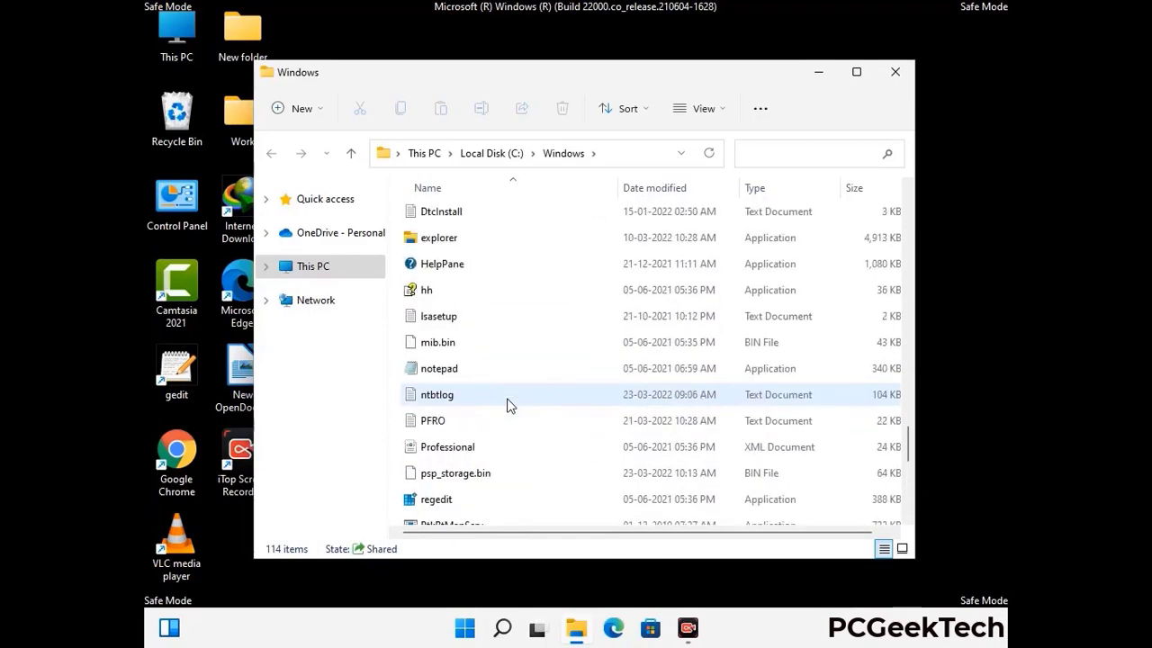
scroll(507, 404, up, 4)
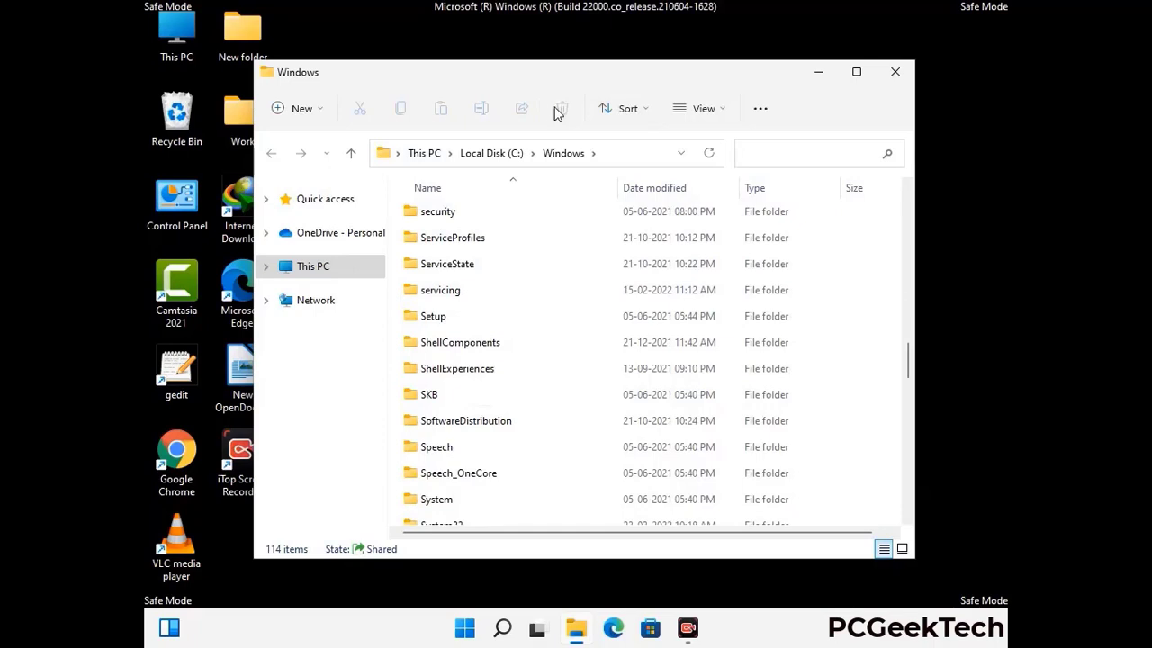
click(902, 72)
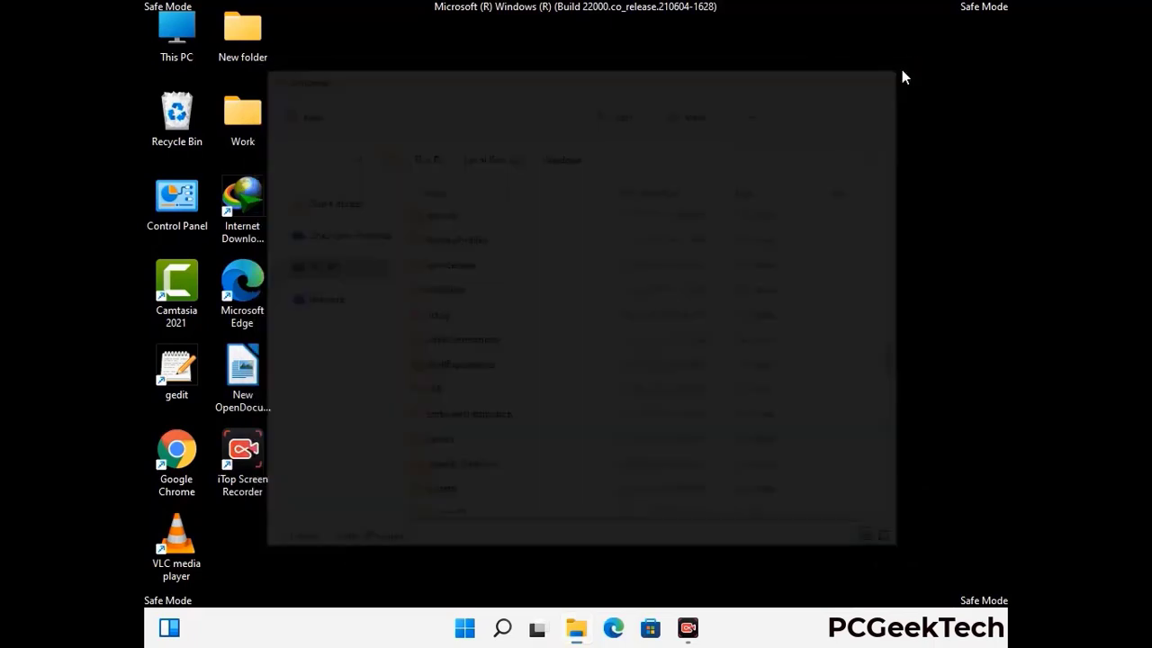
Open the user's Temp folder by running %temp% from the Run box
key(super+r)
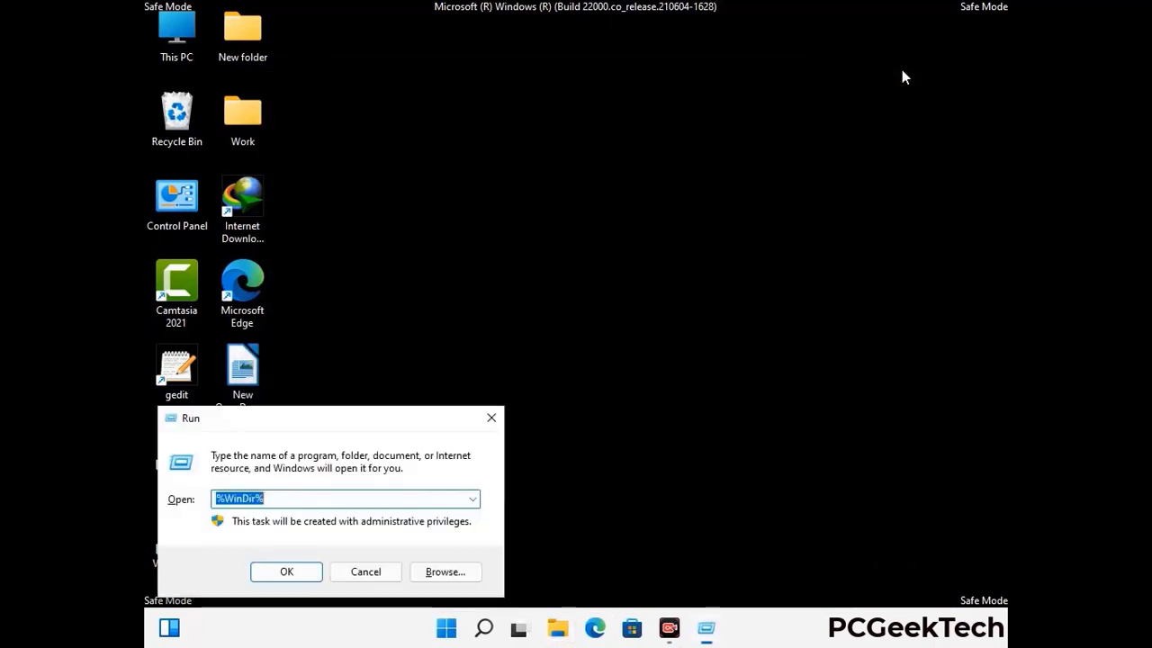
drag(384, 419, 655, 154)
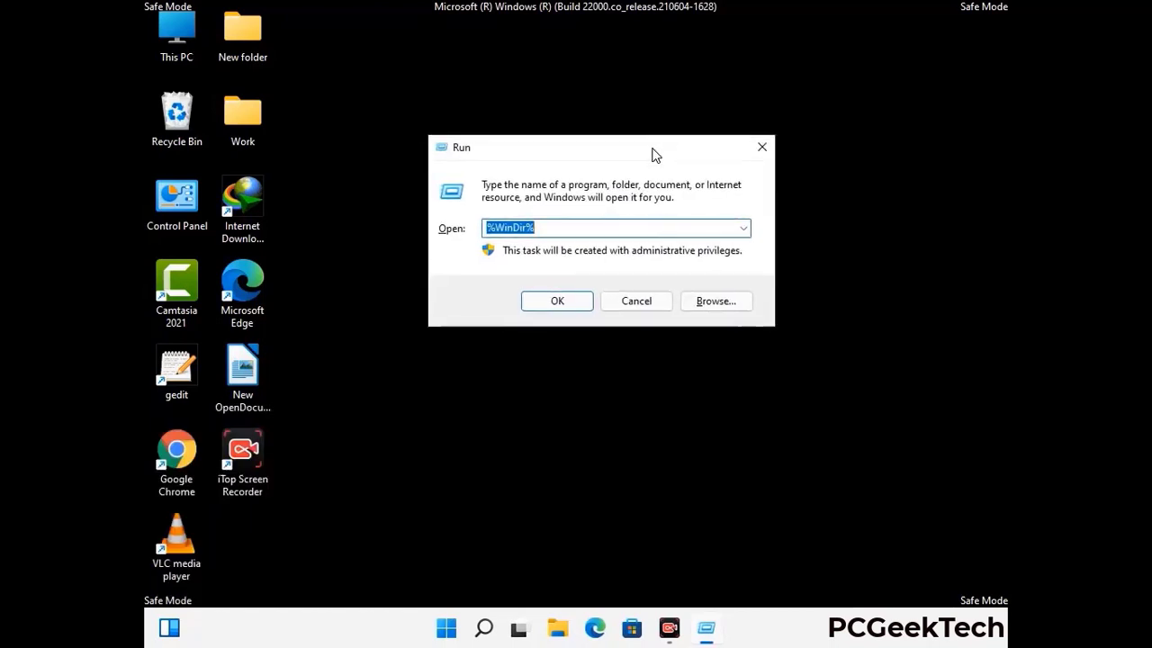
text(%temp%)
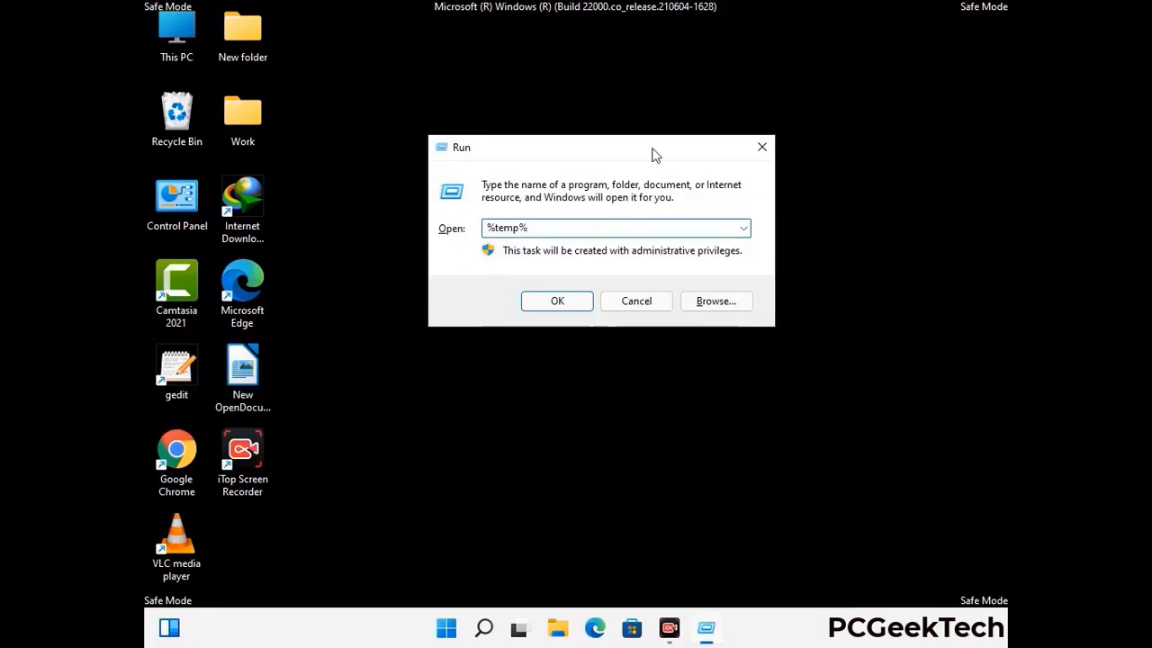
click(577, 300)
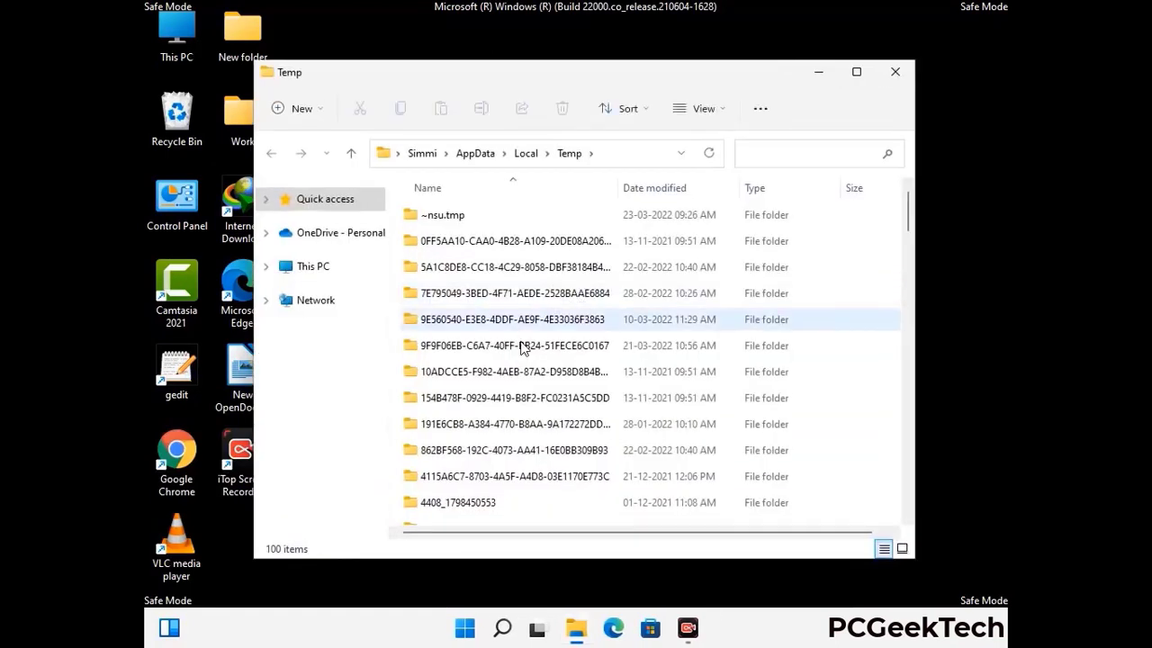
Select all 100 temp items, delete them and close the window
click(521, 345)
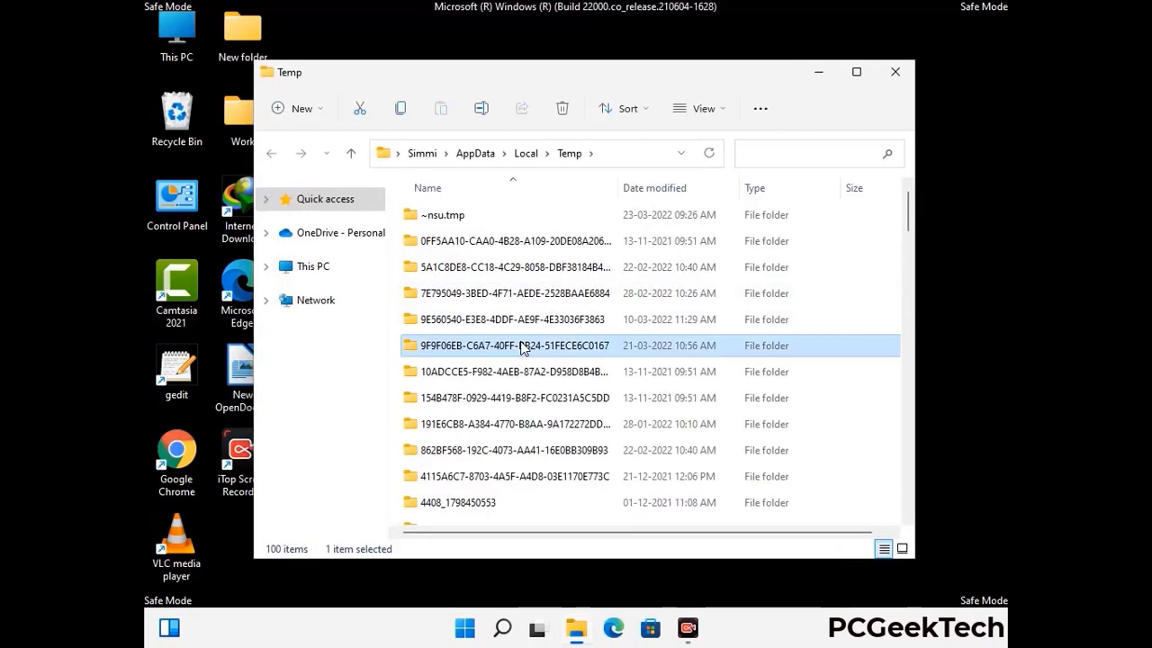
key(ctrl+a)
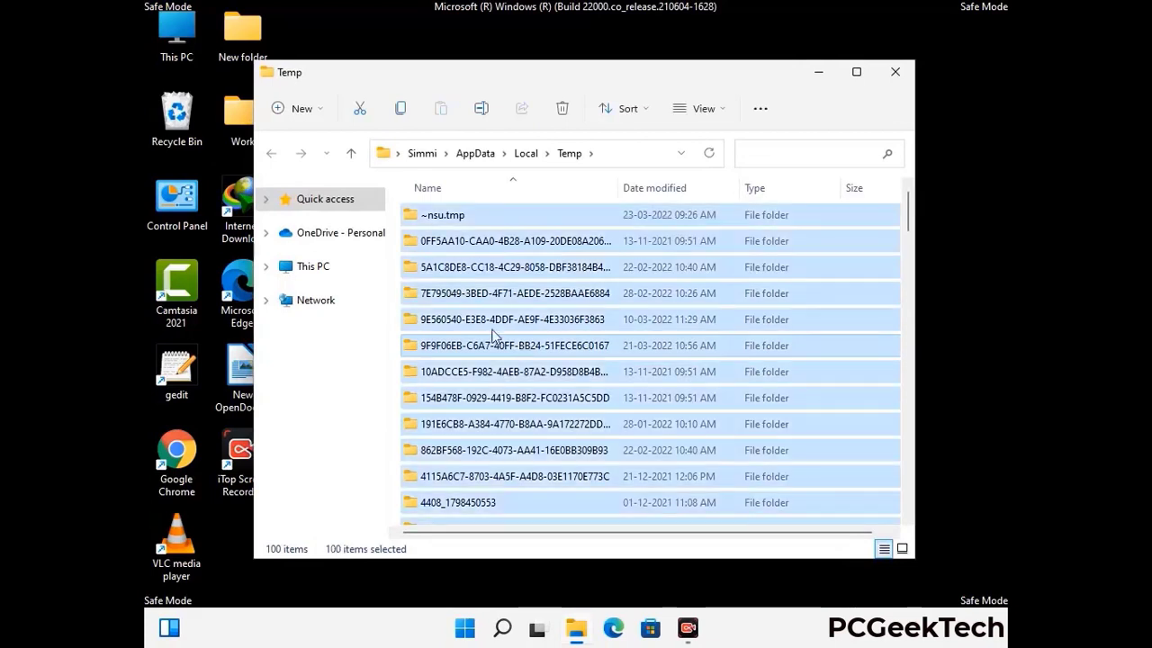
click(564, 109)
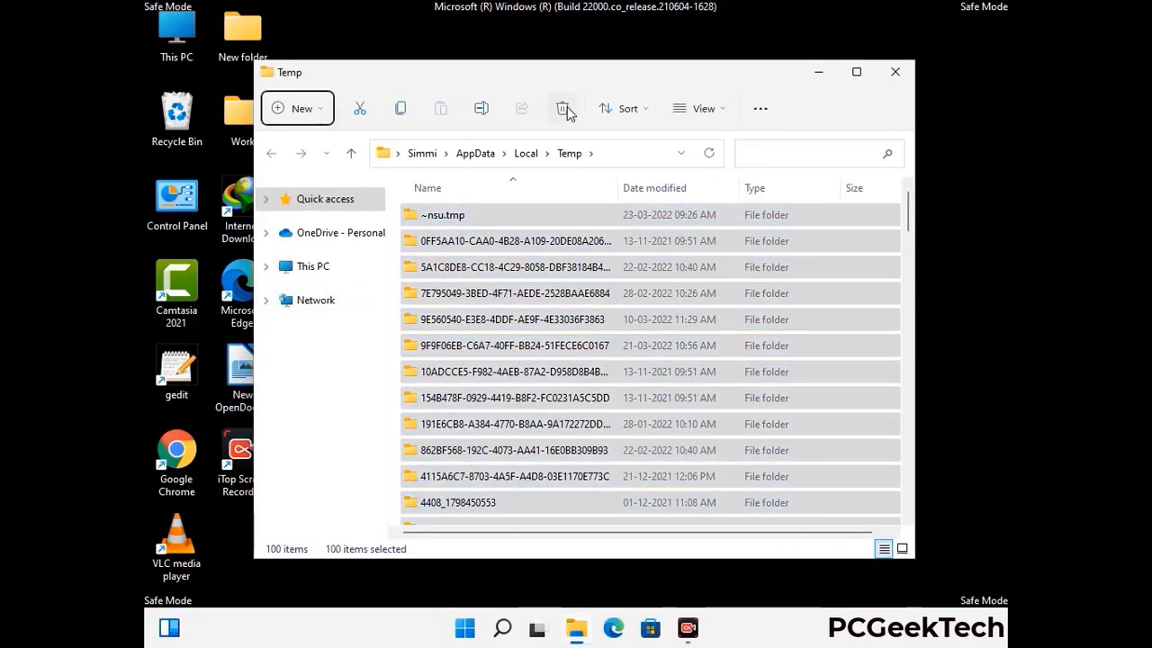
click(895, 71)
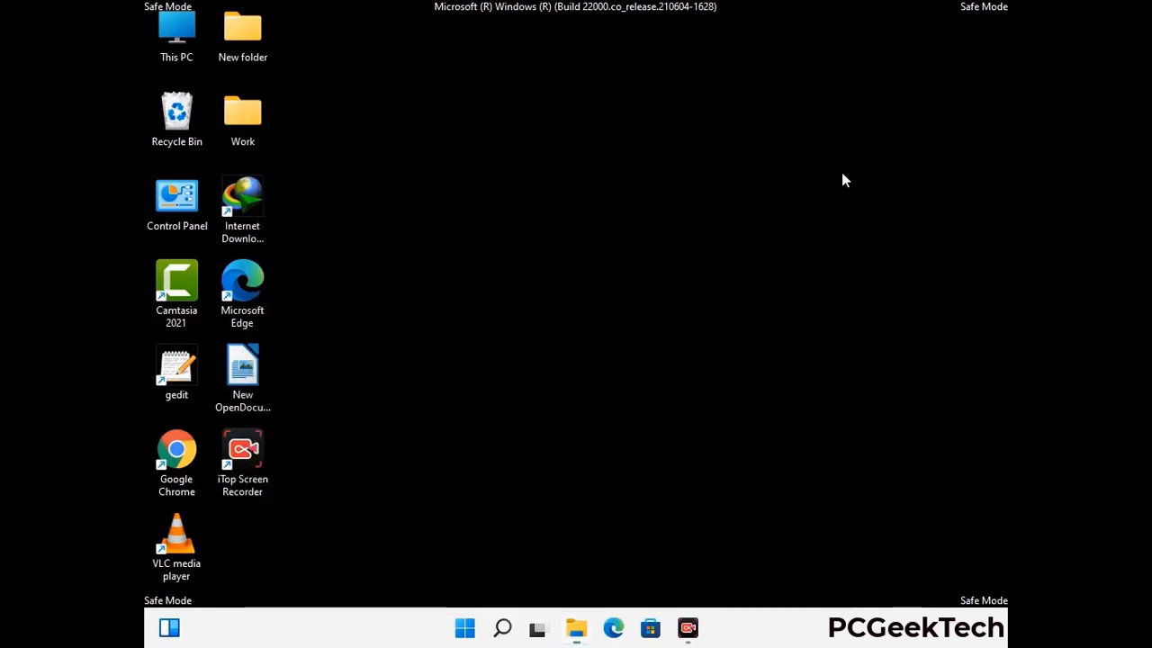
Open C:\Windows\Temp by running temp from the Run box
key(super+r)
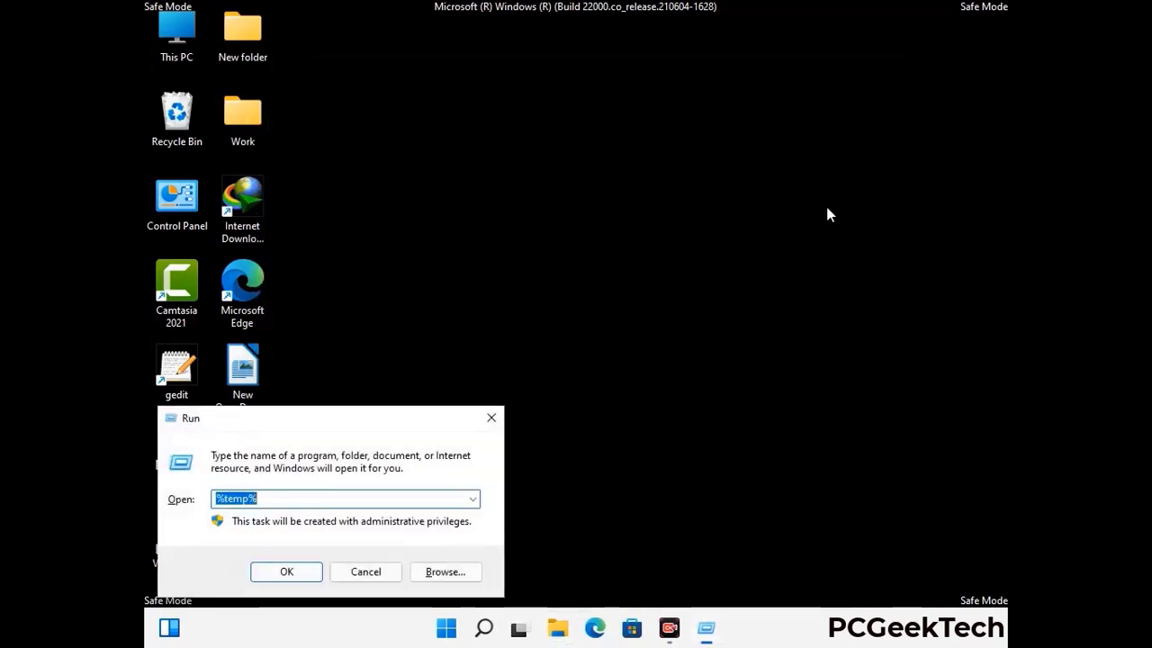
drag(391, 417, 657, 168)
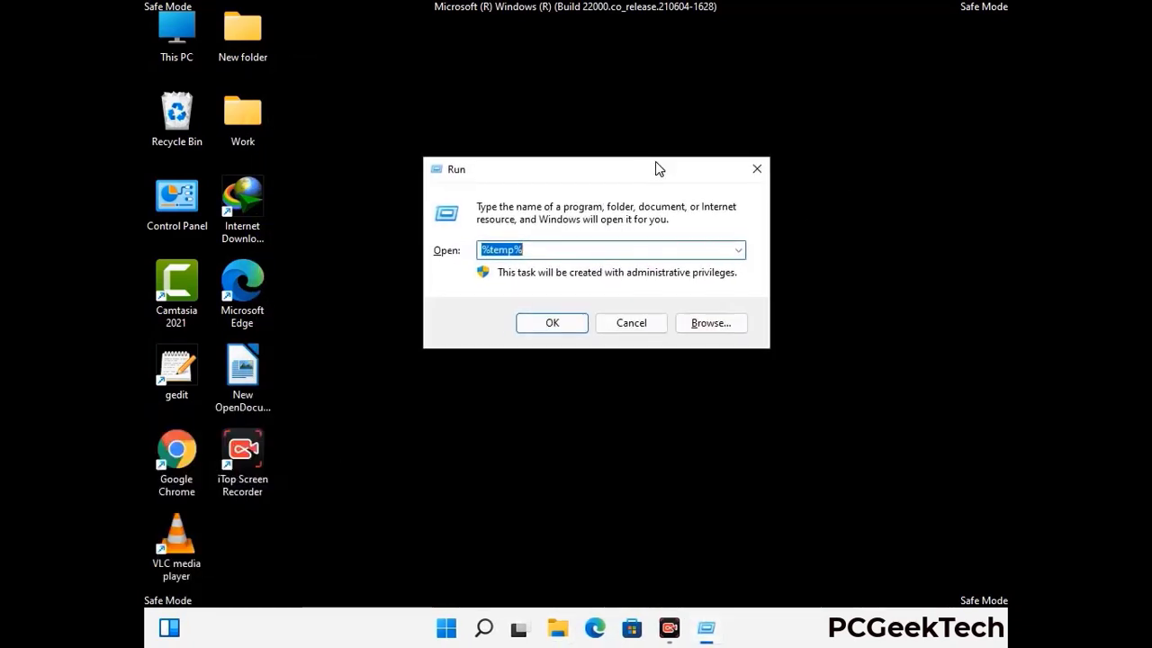
text(temp)
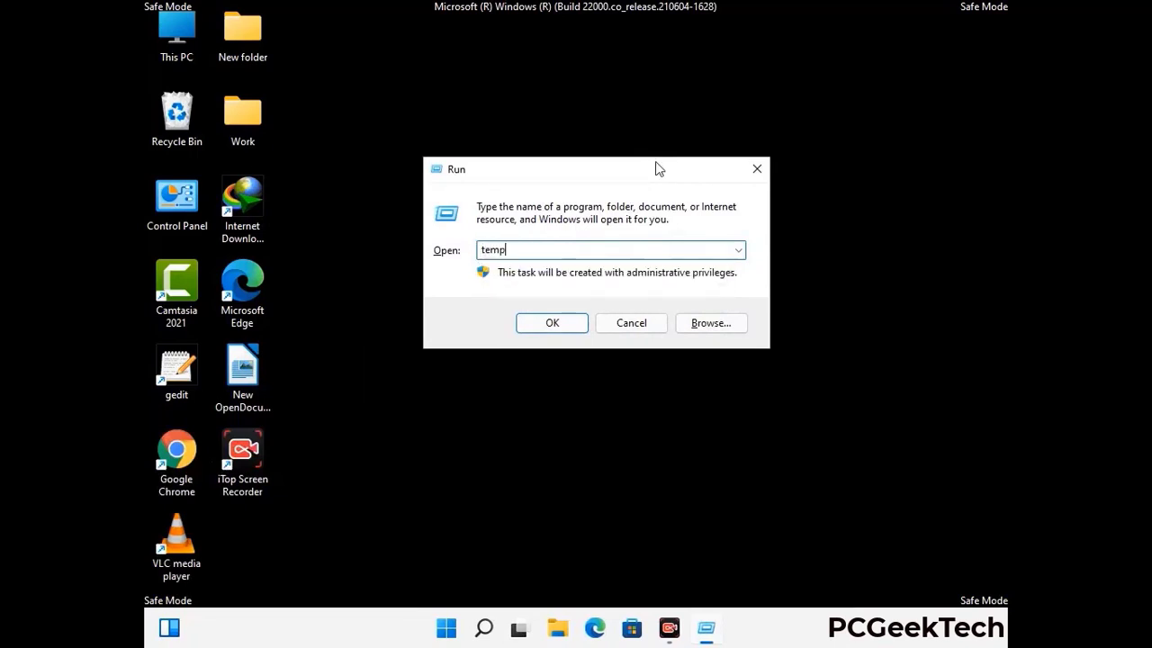
key(Return)
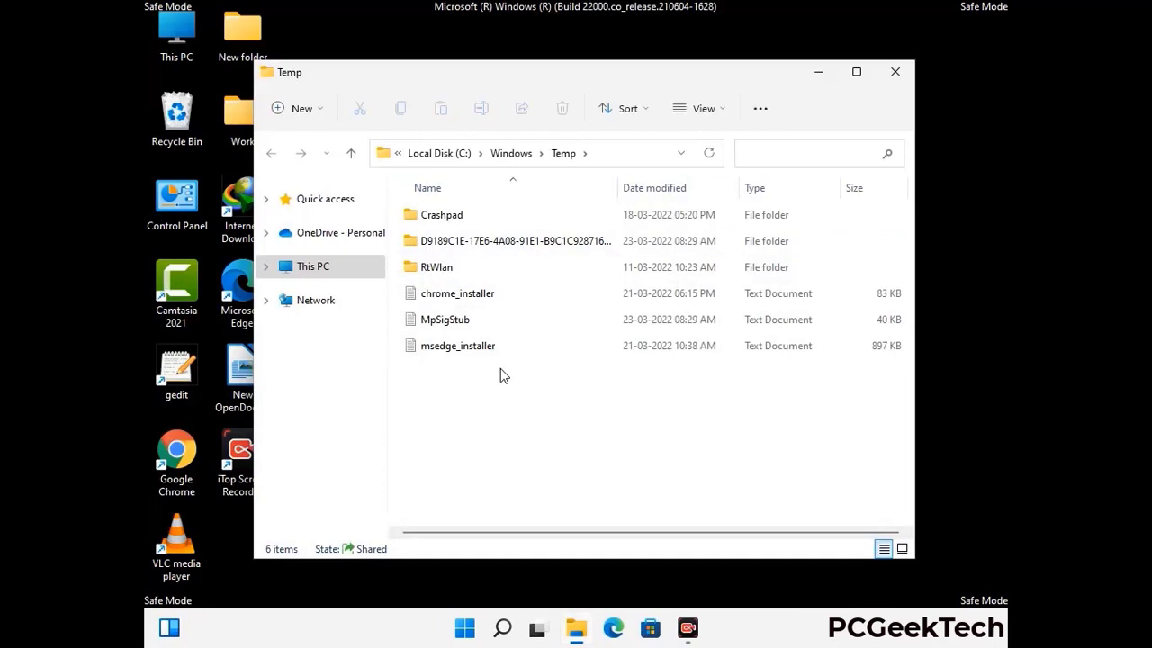
Delete all six items in Windows Temp and close the empty folder
key(ctrl+a)
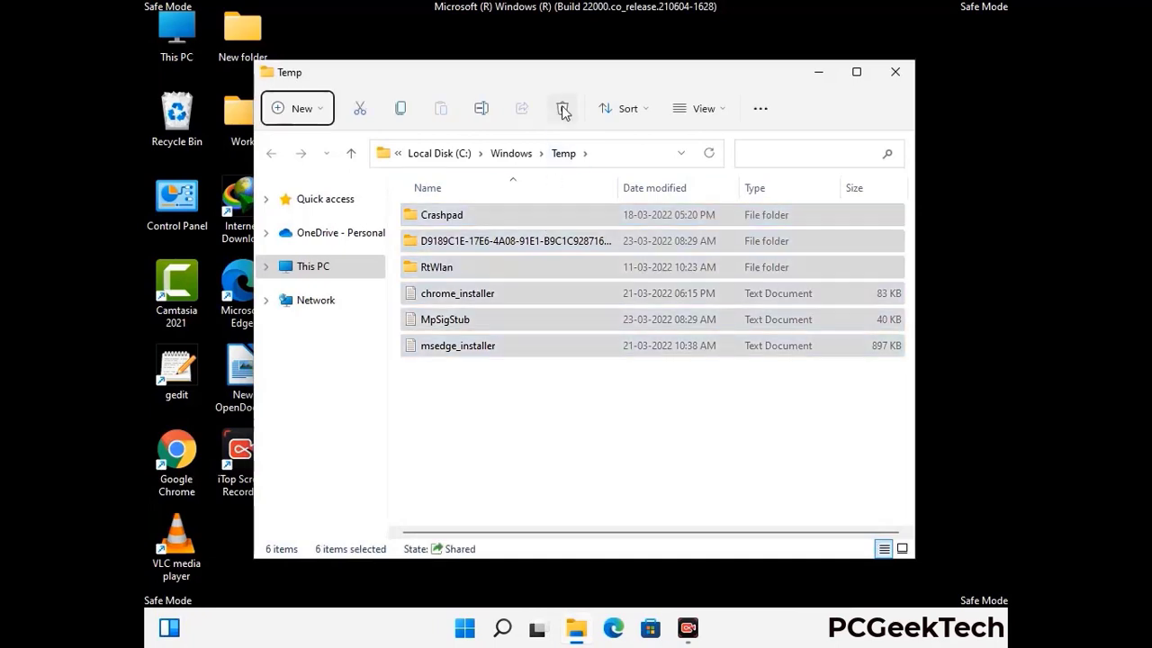
click(563, 109)
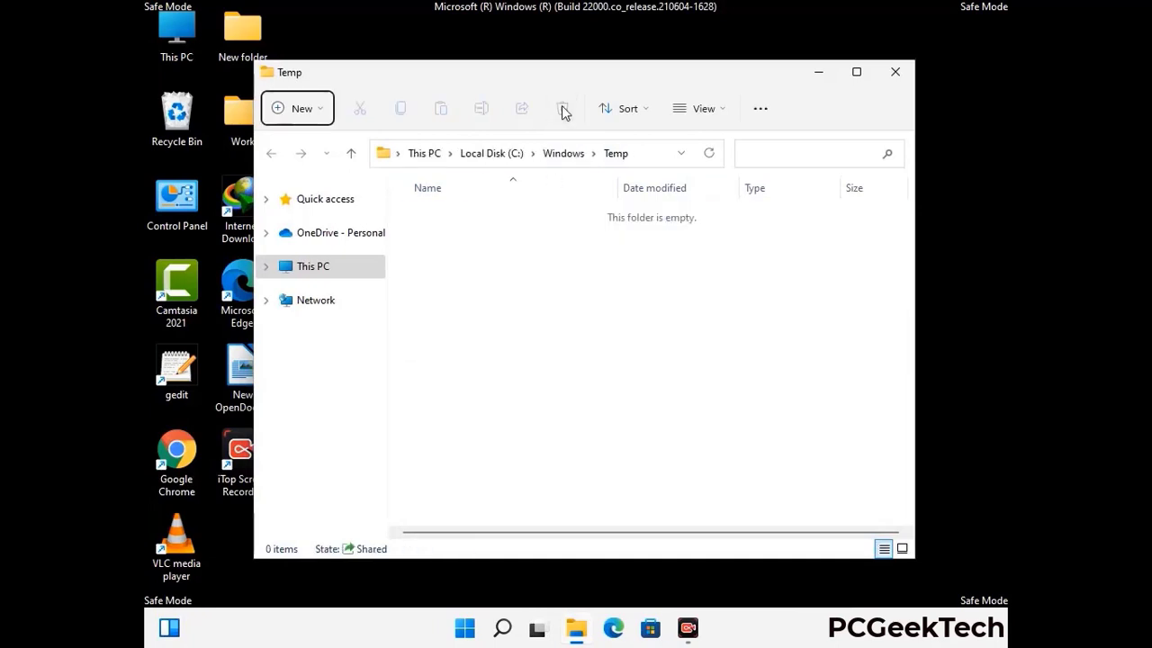
click(901, 79)
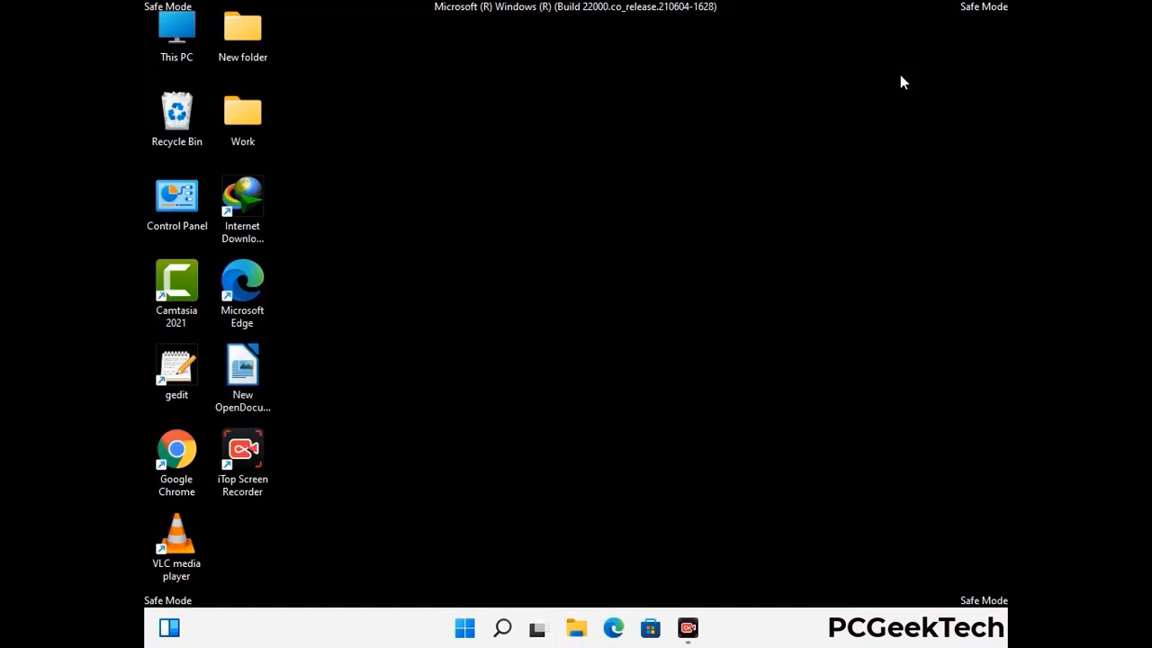
Run regedit from the Run box to open Registry Editor
key(super+r)
drag(352, 416, 598, 145)
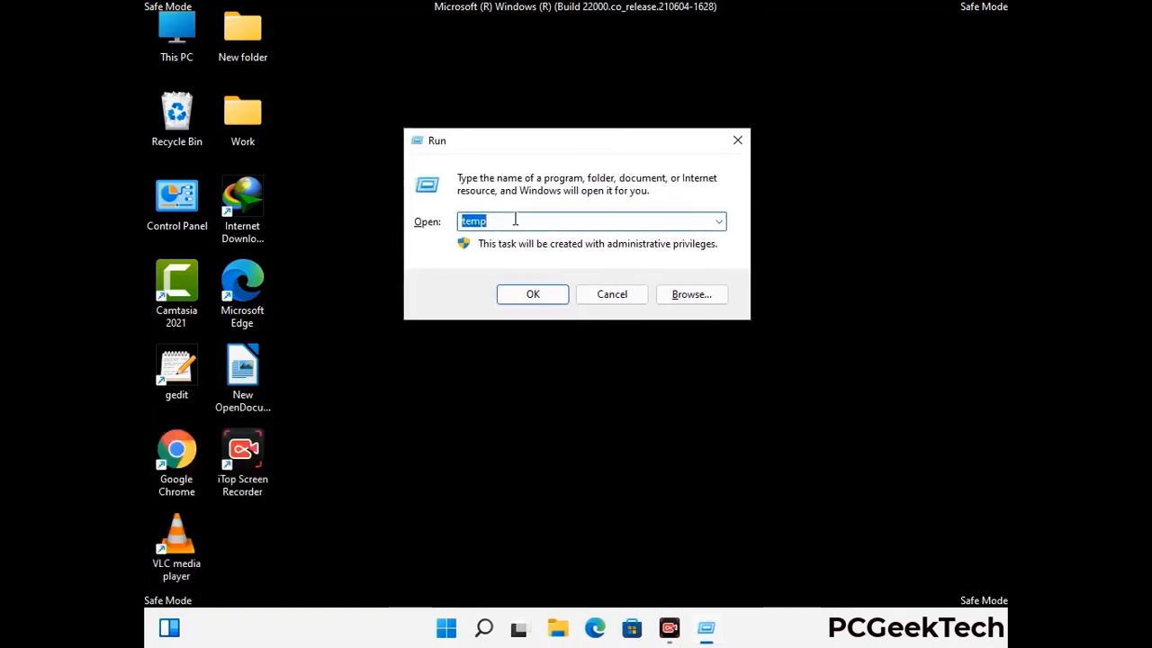
text(regedit)
key(Return)
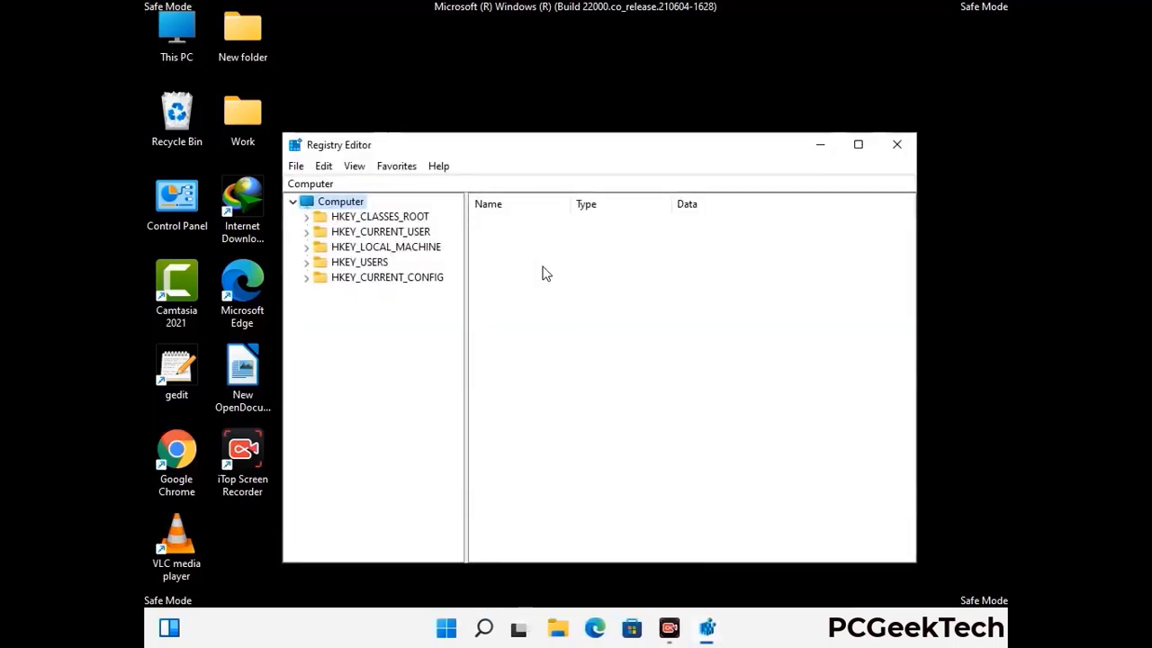
Expand HKEY_CURRENT_USER, then Software, then Microsoft in the registry tree
click(385, 247)
click(306, 232)
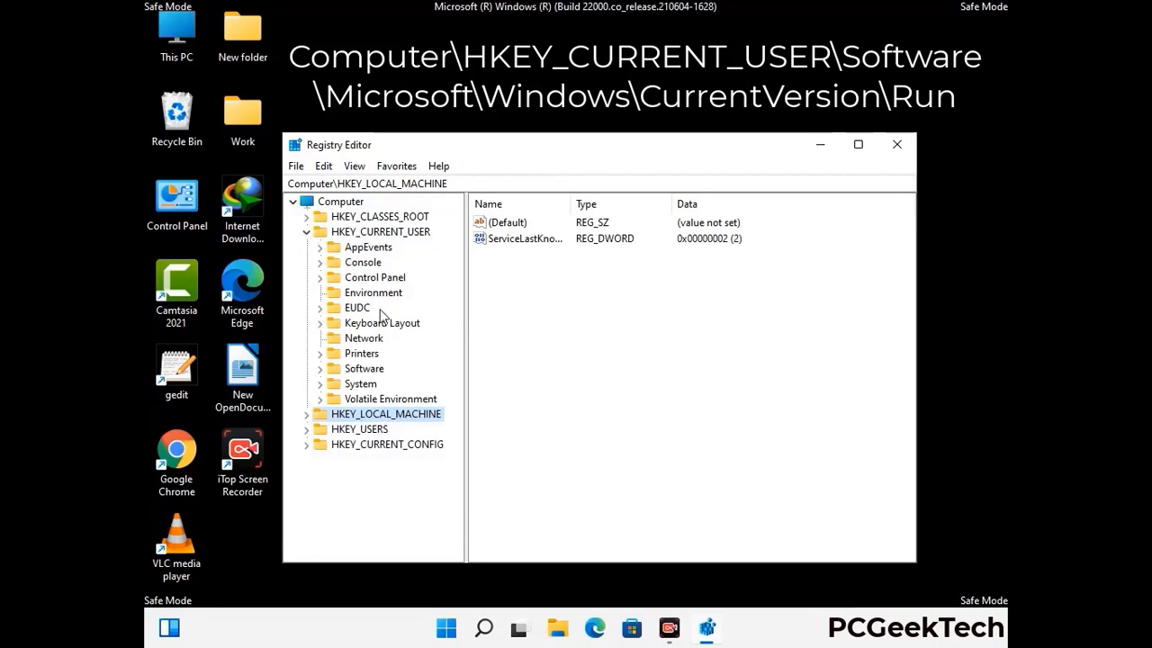
click(361, 372)
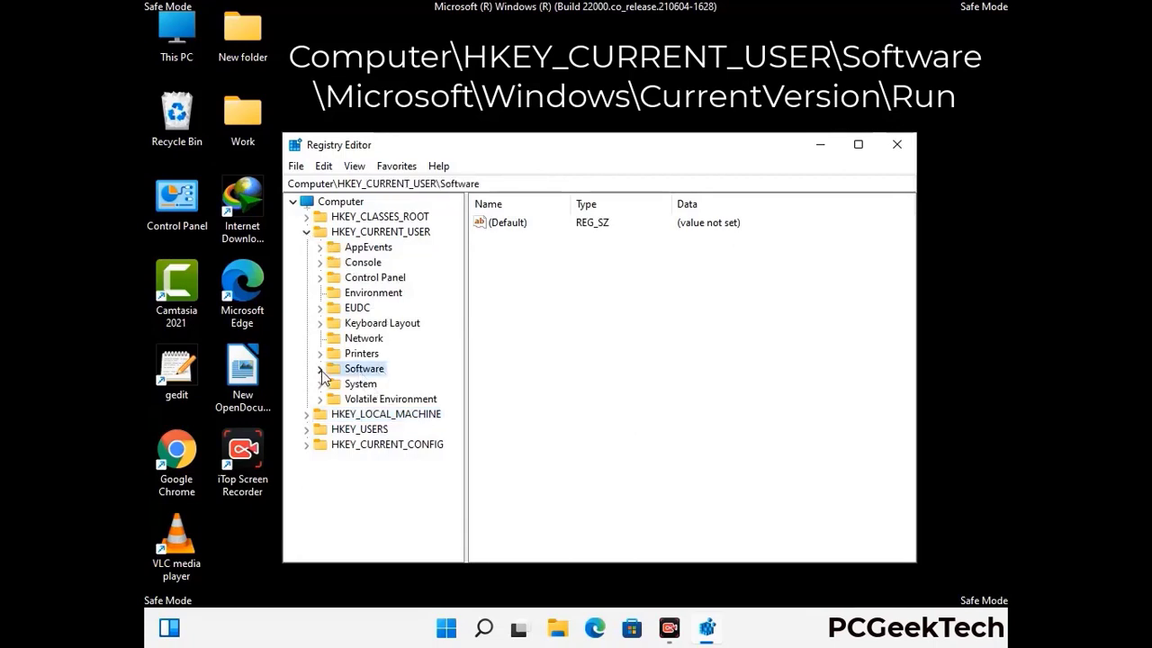
click(319, 369)
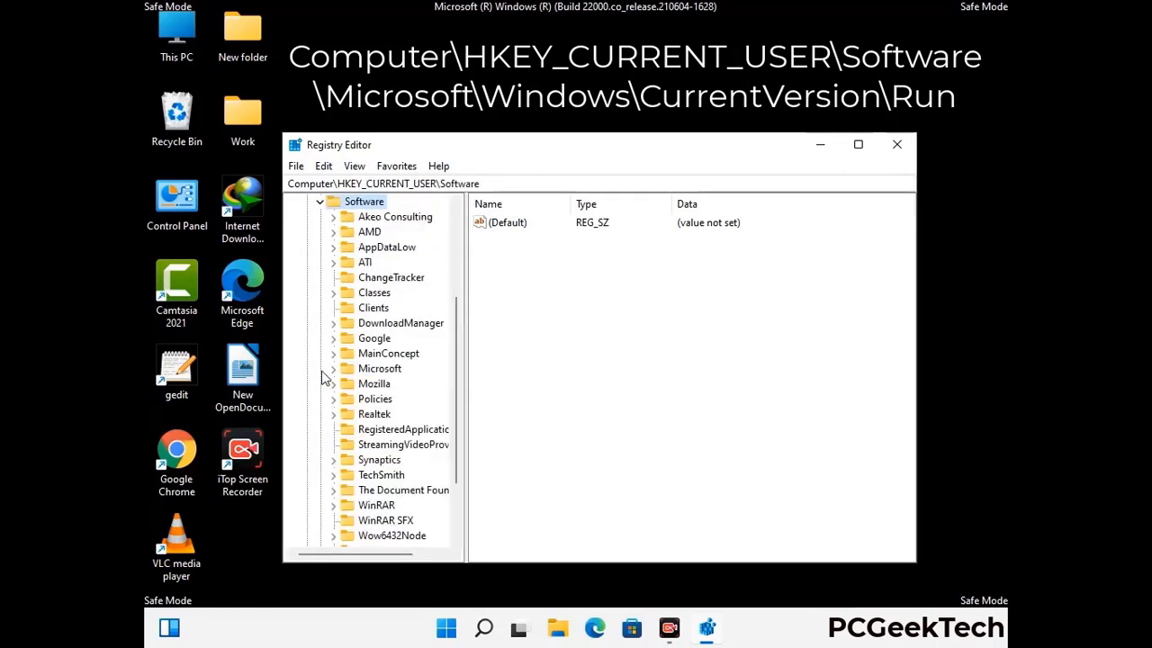
double_click(376, 370)
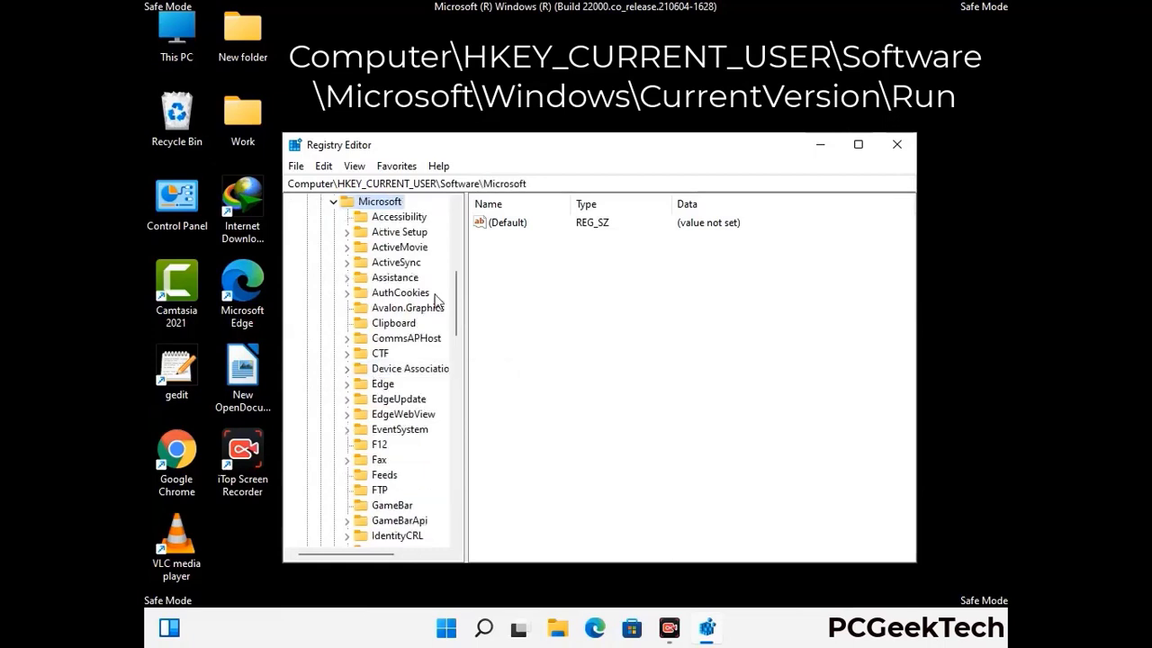
scroll(416, 393, down, 2)
scroll(416, 393, down, 2)
scroll(416, 393, down, 1)
scroll(415, 393, down, 2)
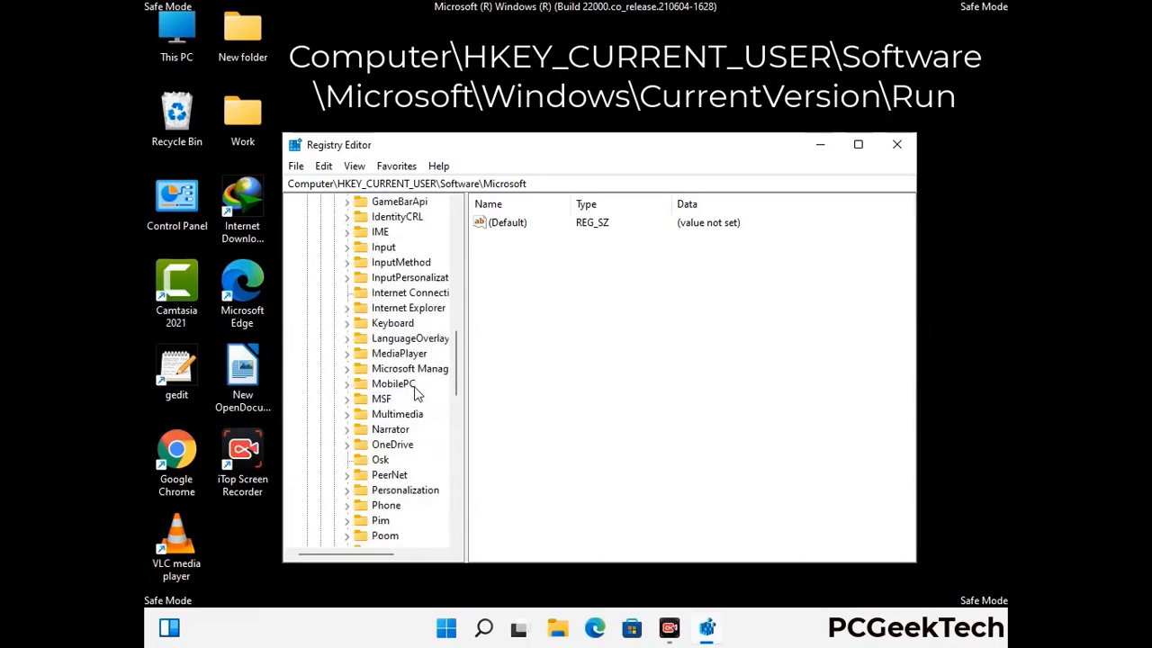
scroll(416, 393, down, 7)
scroll(416, 394, down, 3)
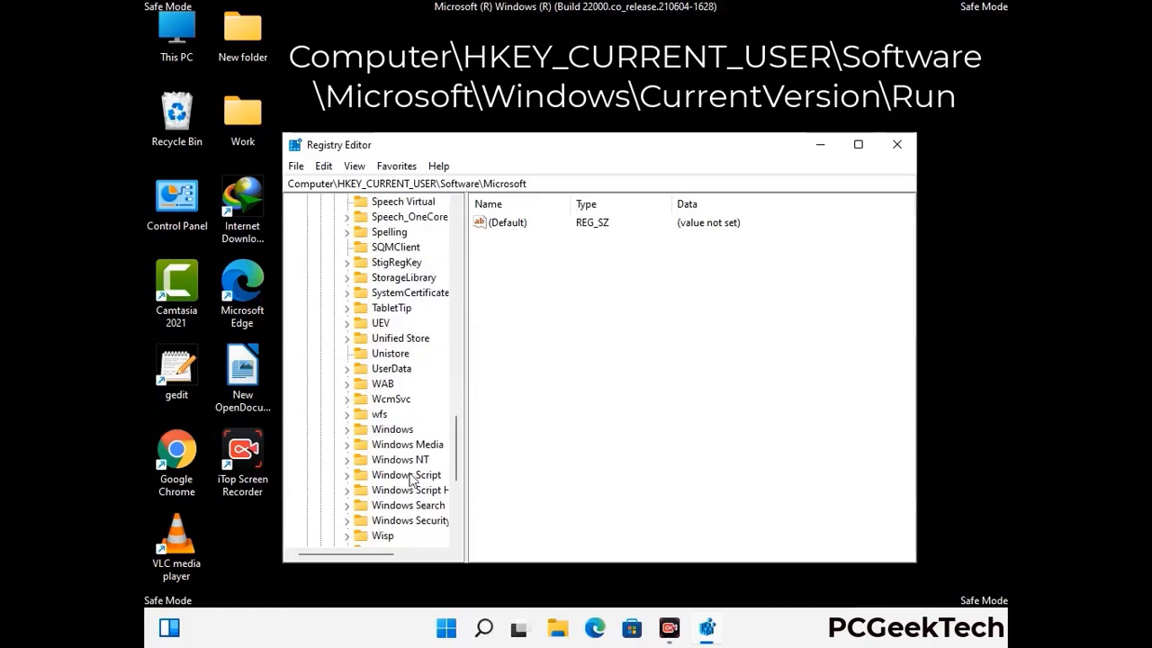
Expand Windows and CurrentVersion, then select the Run key to list its startup values
double_click(405, 431)
scroll(417, 423, down, 1)
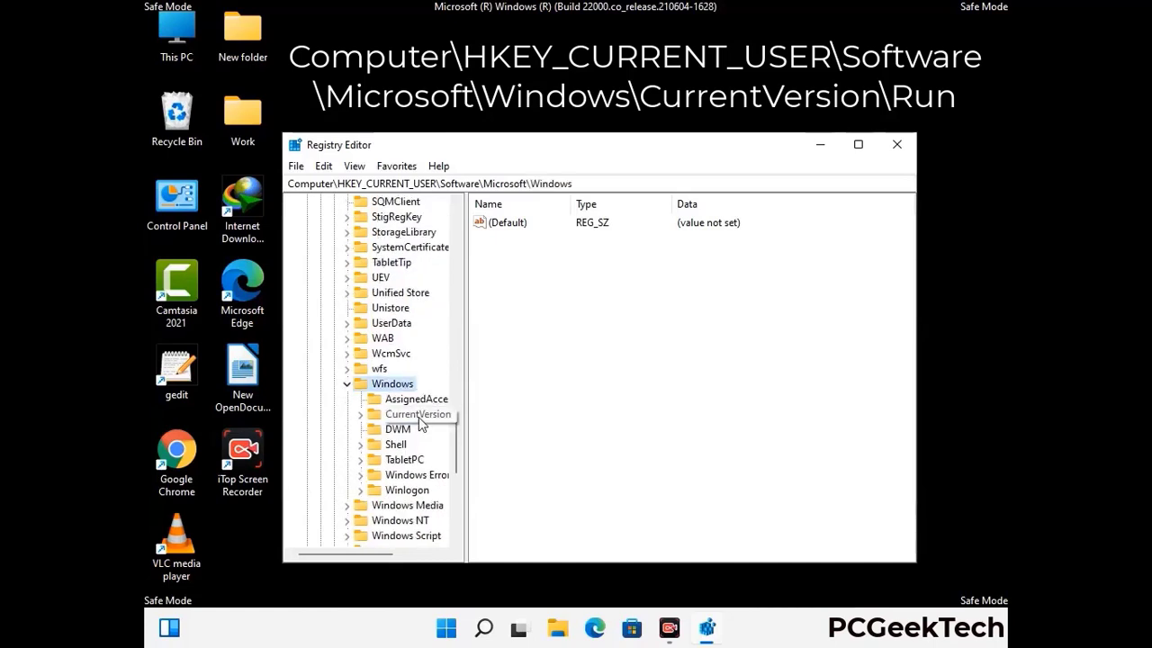
double_click(417, 414)
scroll(414, 396, down, 6)
scroll(412, 391, down, 4)
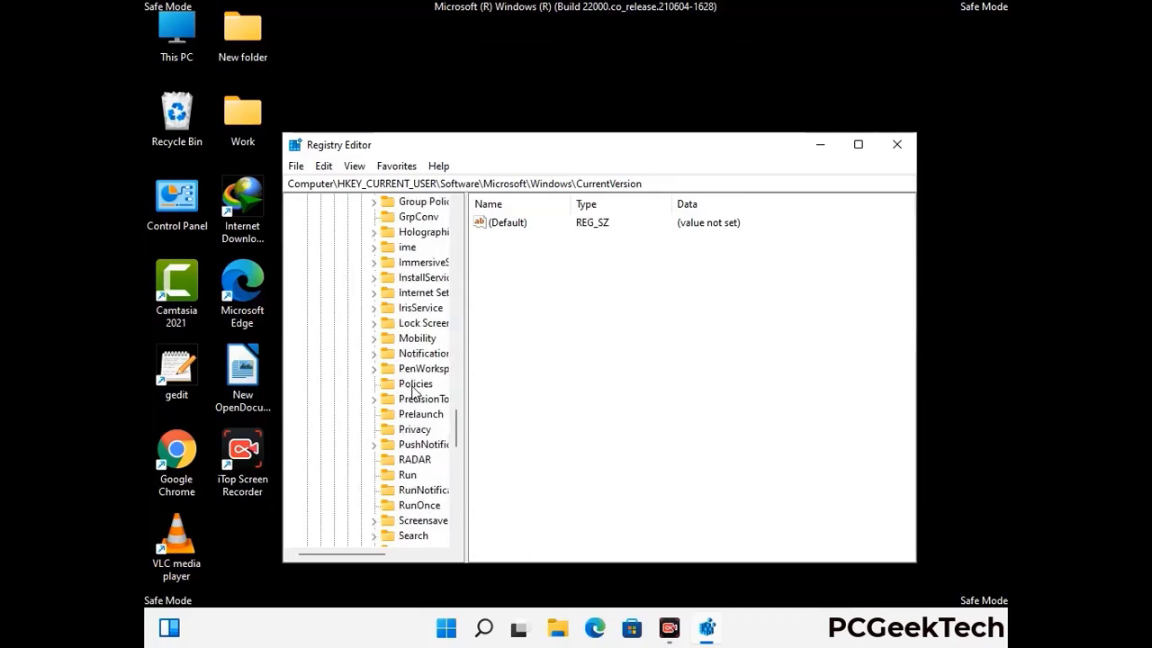
scroll(414, 391, down, 1)
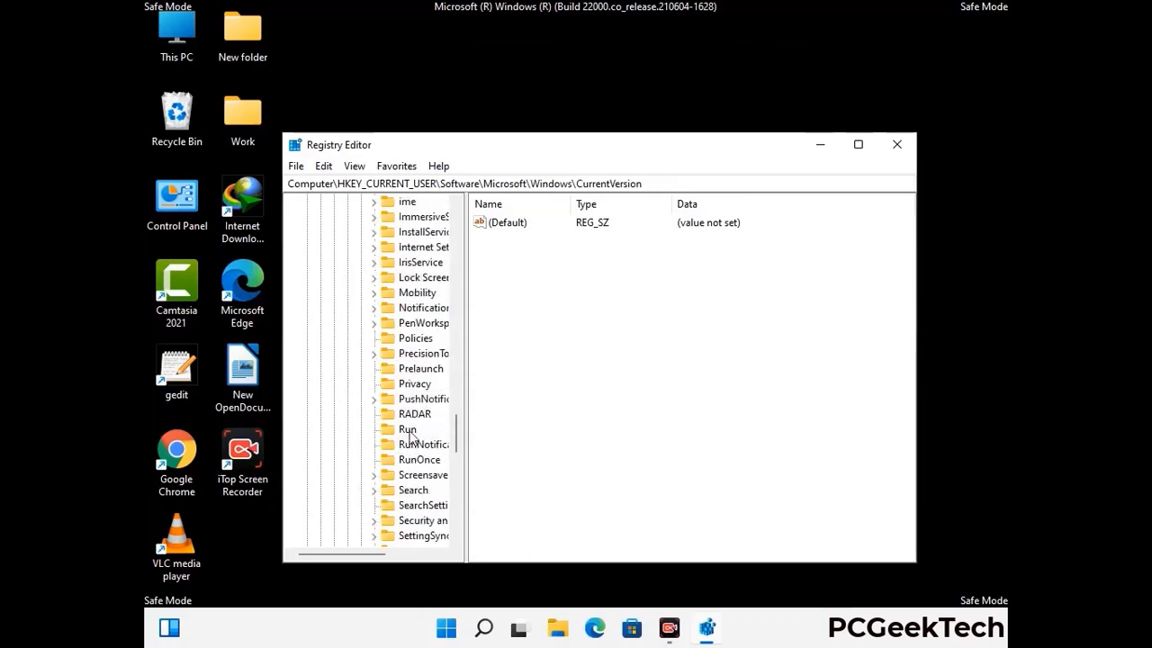
click(408, 431)
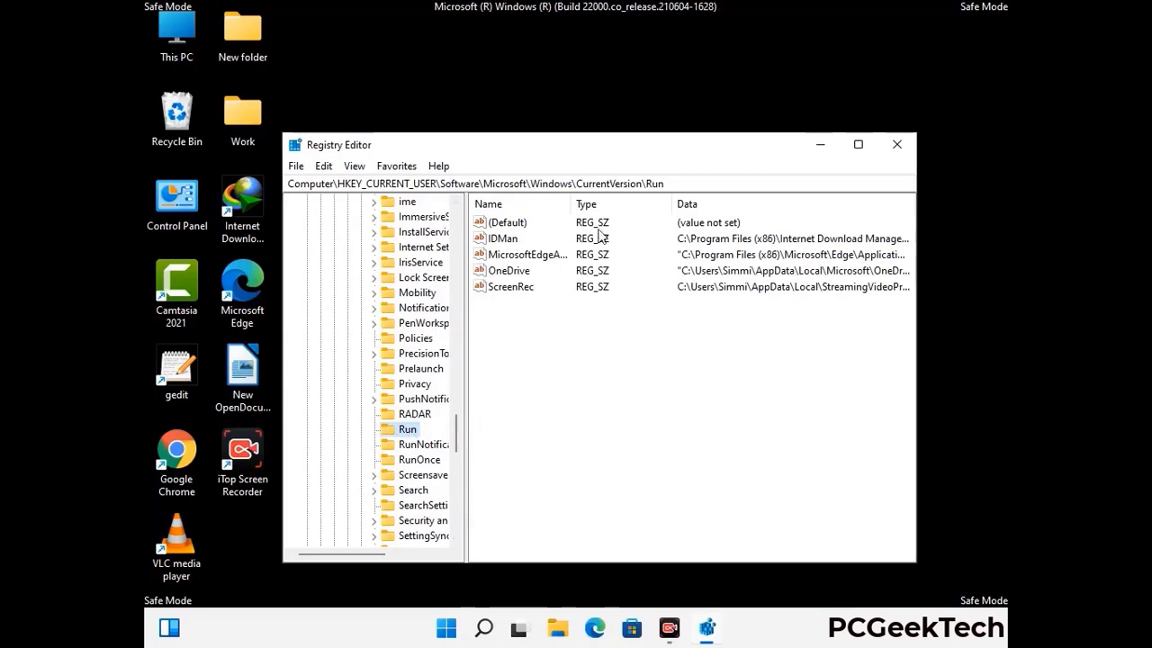
Delete the ScreenRec value from the Run key and confirm the deletion
click(509, 288)
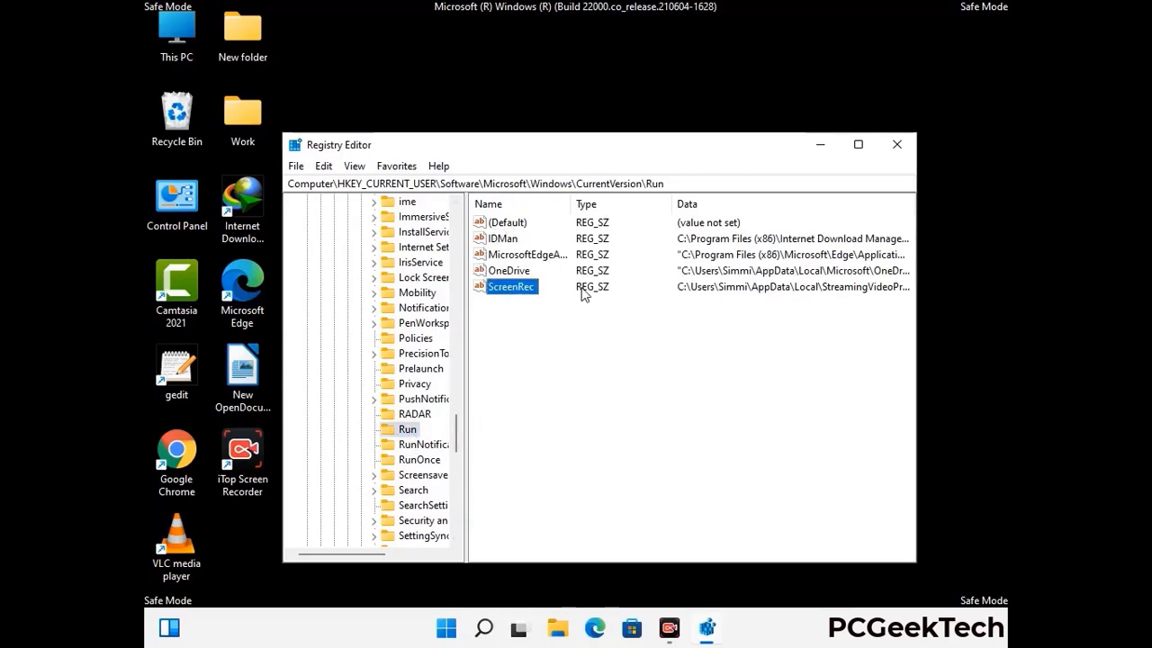
click(520, 287)
right_click(519, 288)
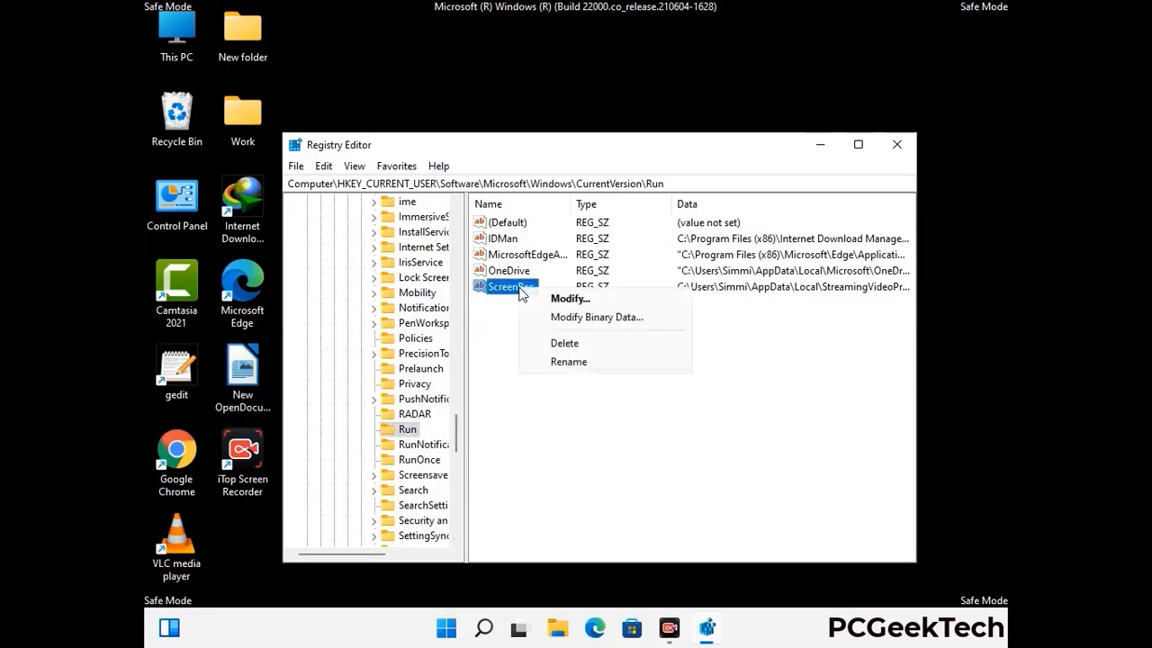
click(552, 342)
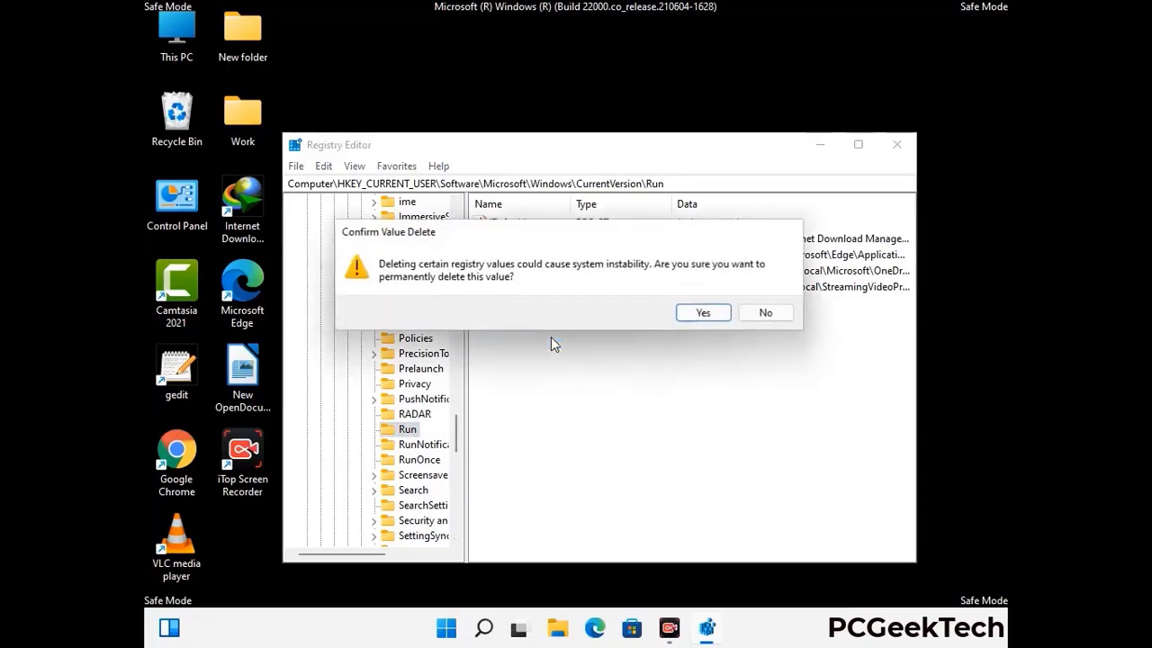
click(704, 314)
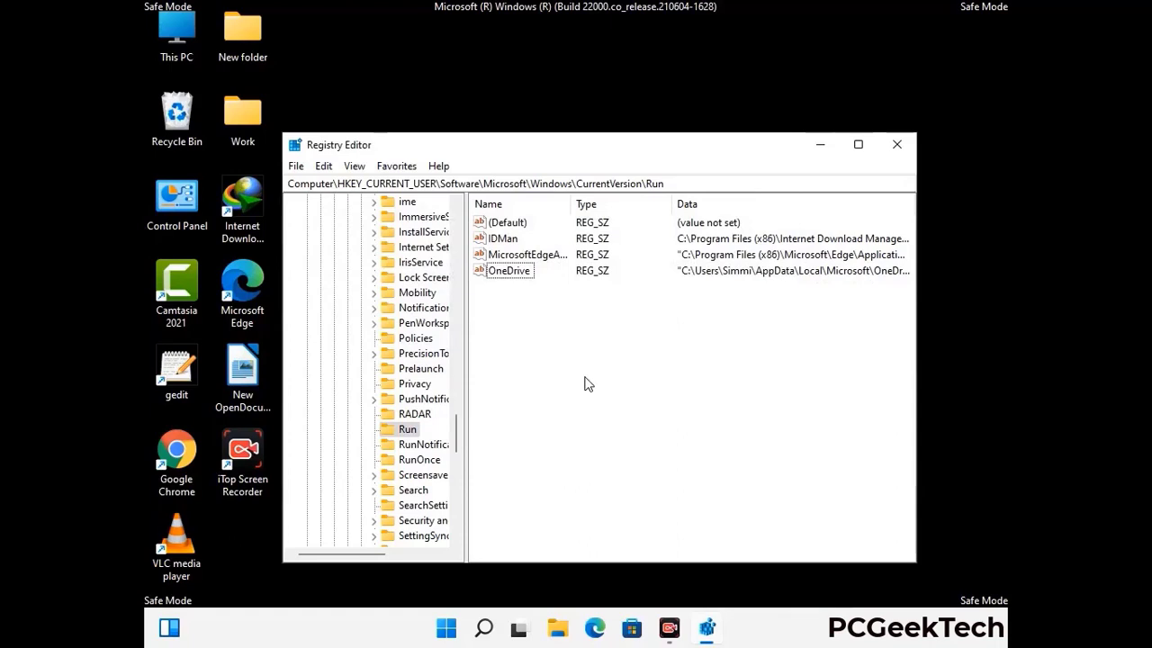
Search the registry for 'Virus Name', dismiss the search, and close Registry Editor
key(ctrl+f)
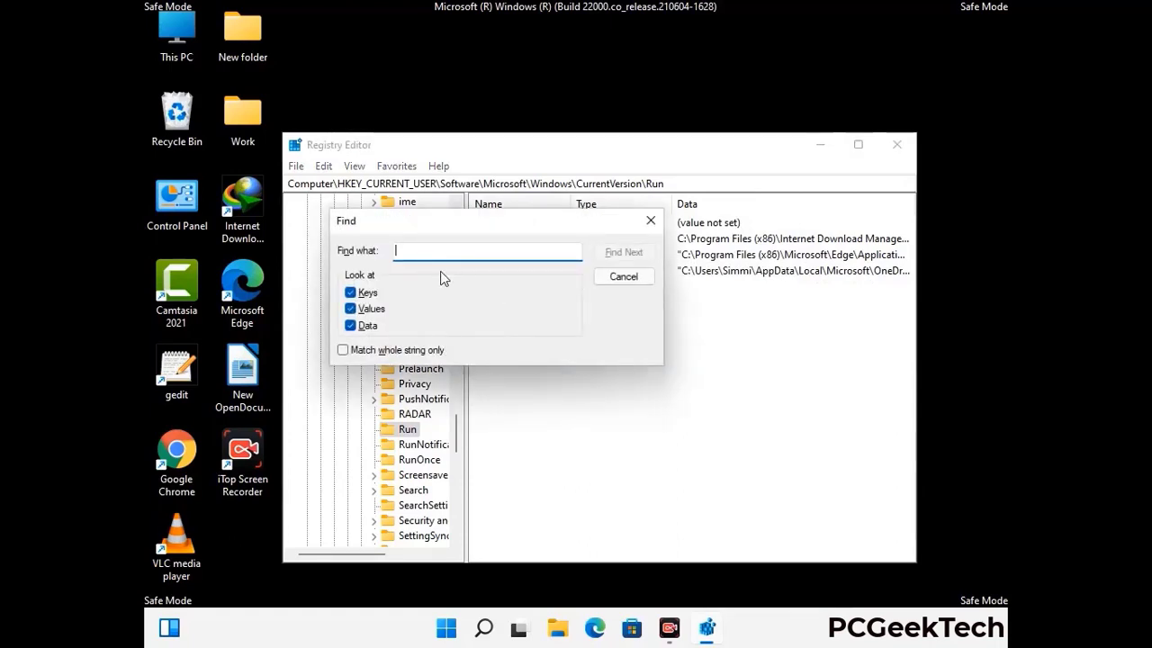
text(Virus Name)
click(612, 257)
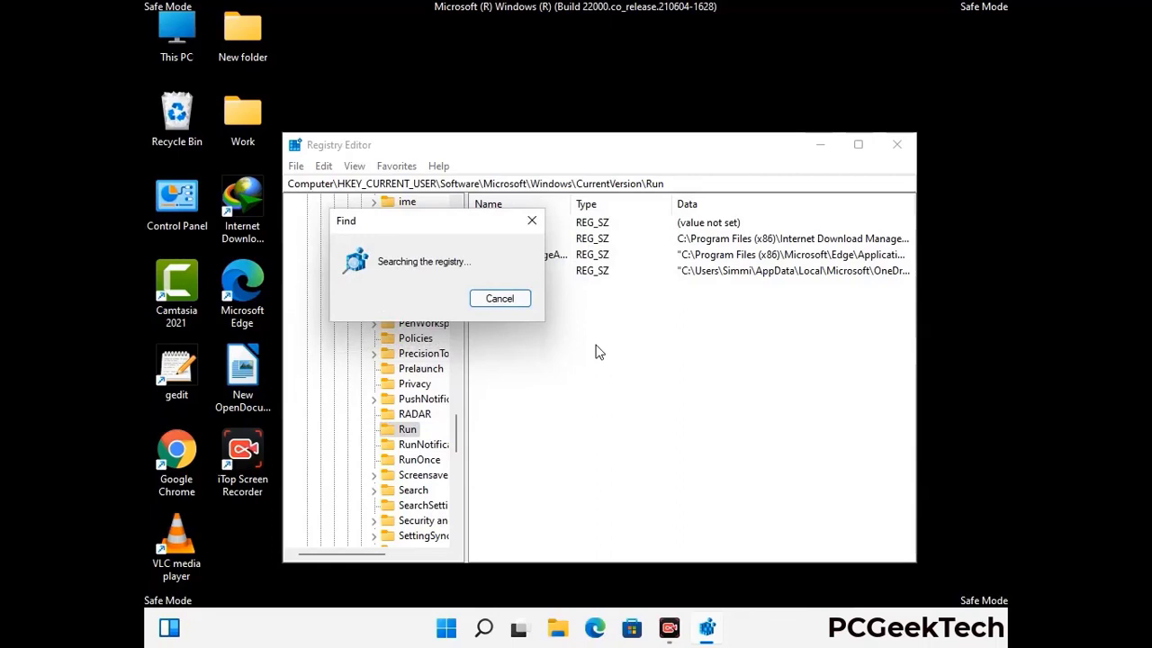
click(532, 221)
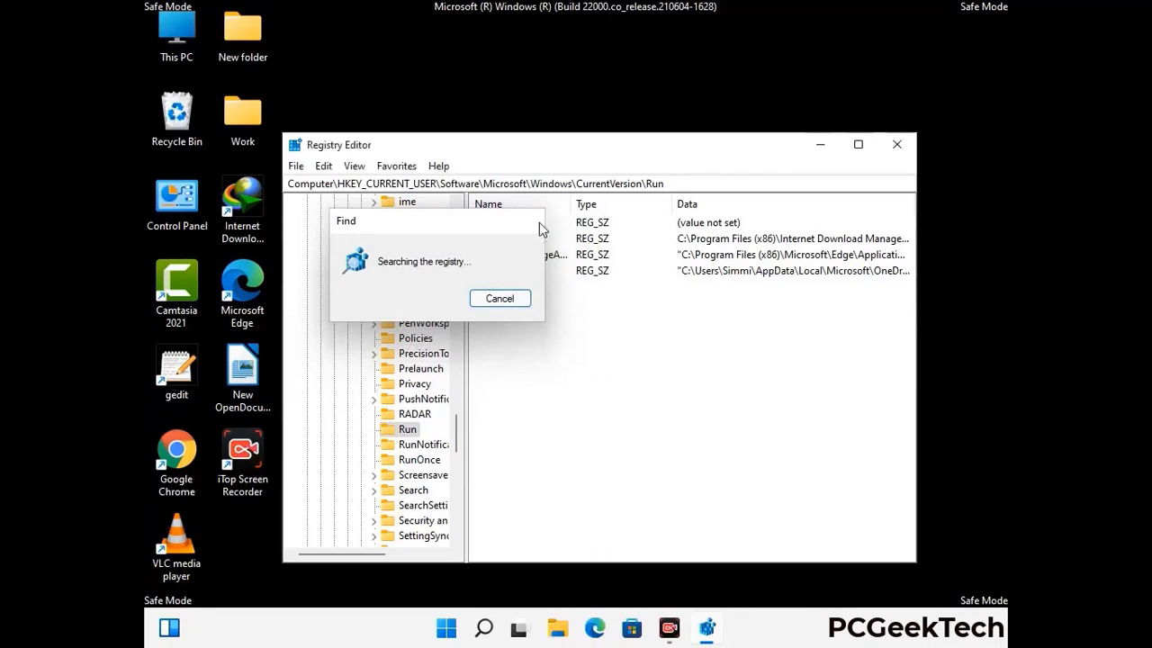
click(897, 144)
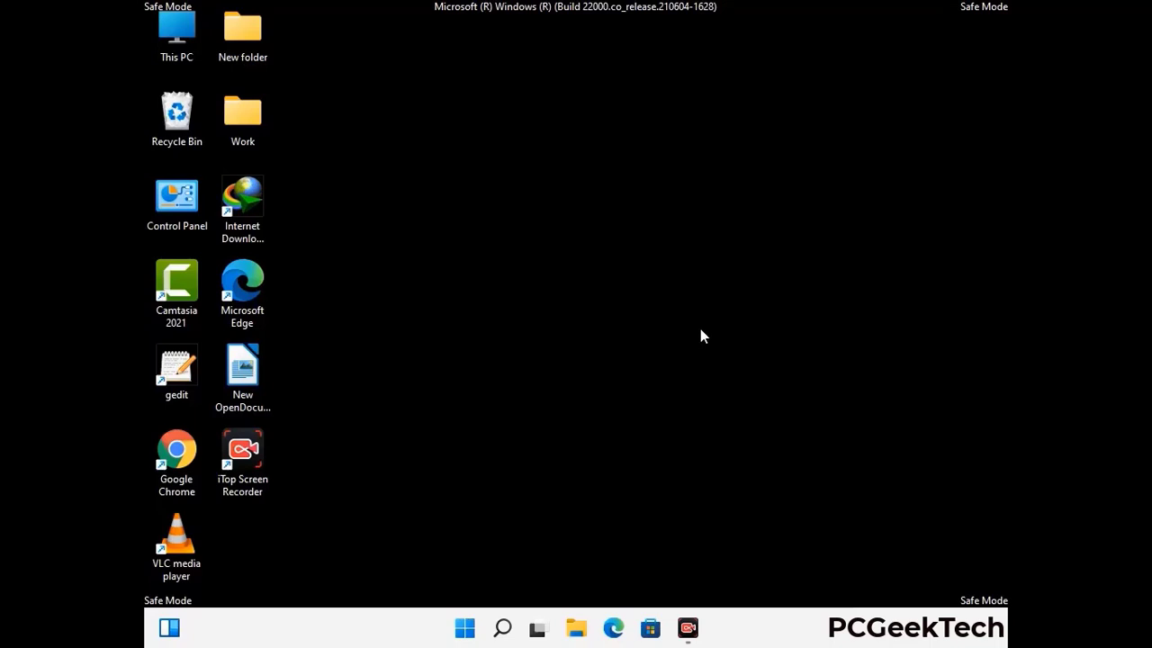
Launch msconfig and untick Safe boot on the Boot tab
key(super+r)
drag(337, 419, 591, 180)
text(ms)
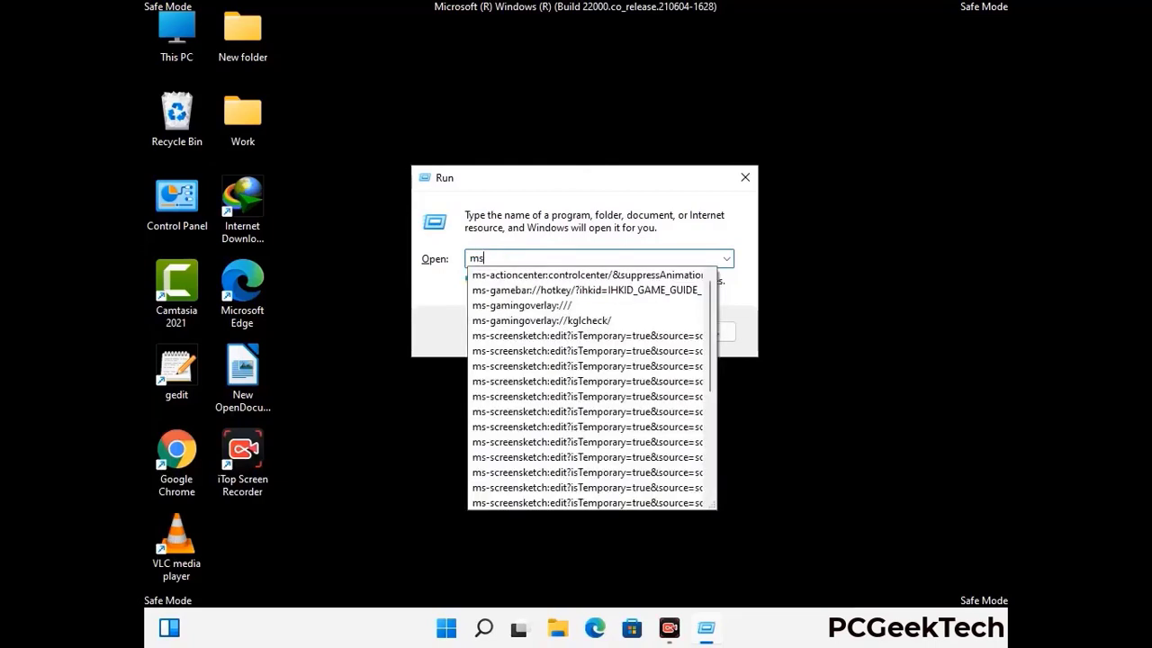
text(config)
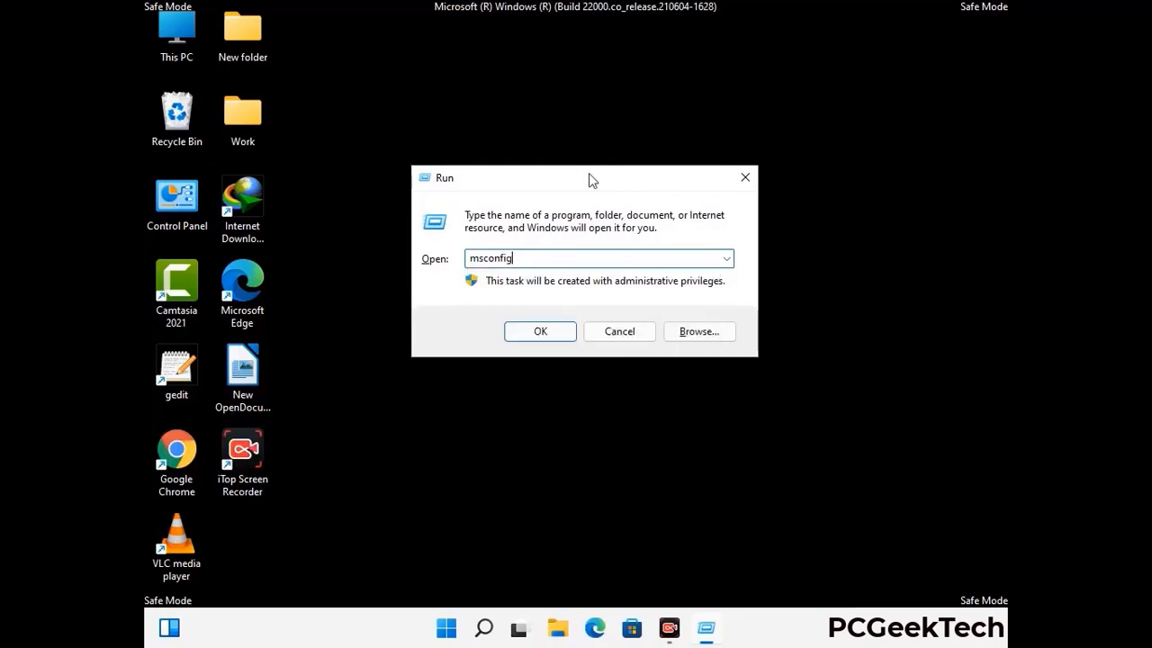
click(532, 330)
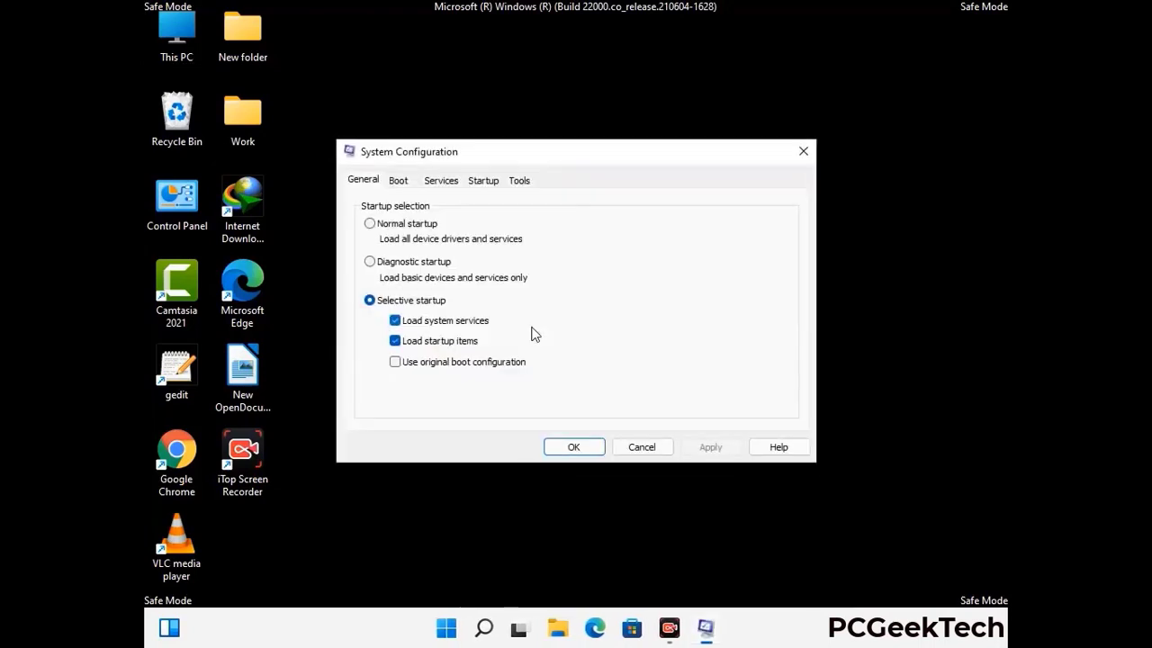
click(398, 181)
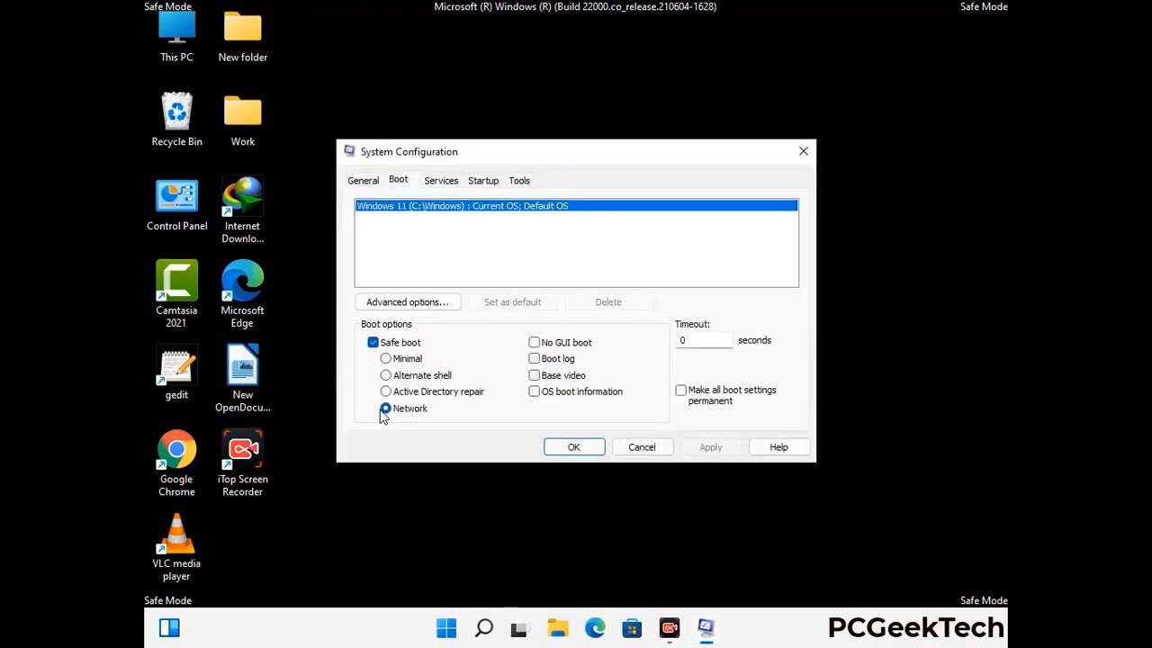
click(373, 343)
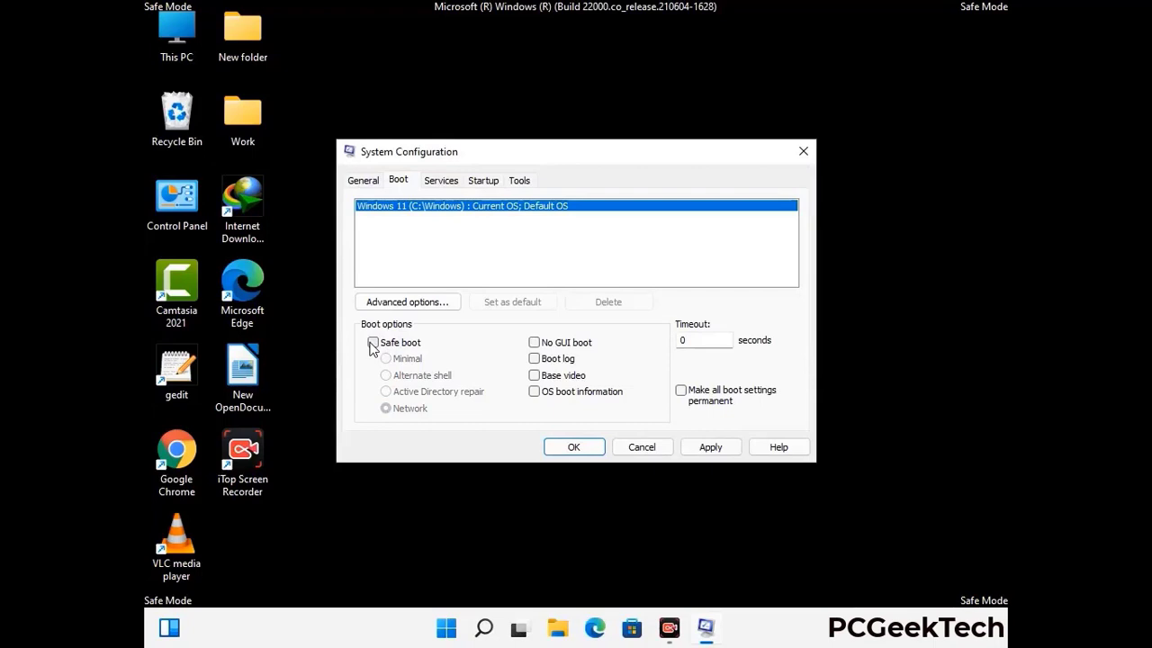